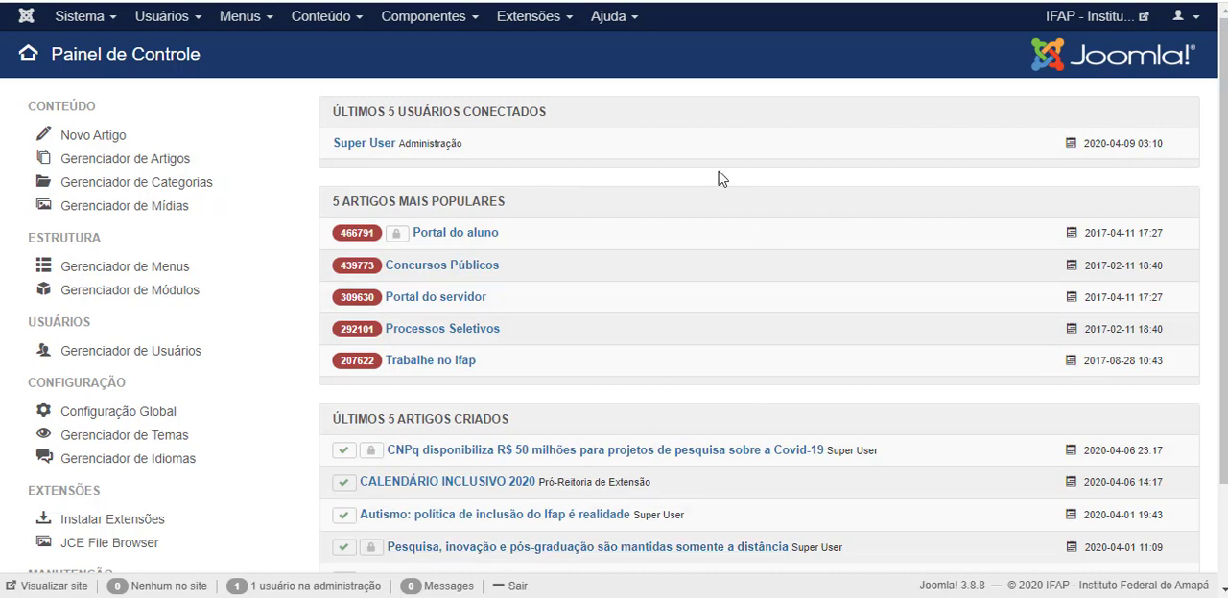
left_click(327, 26)
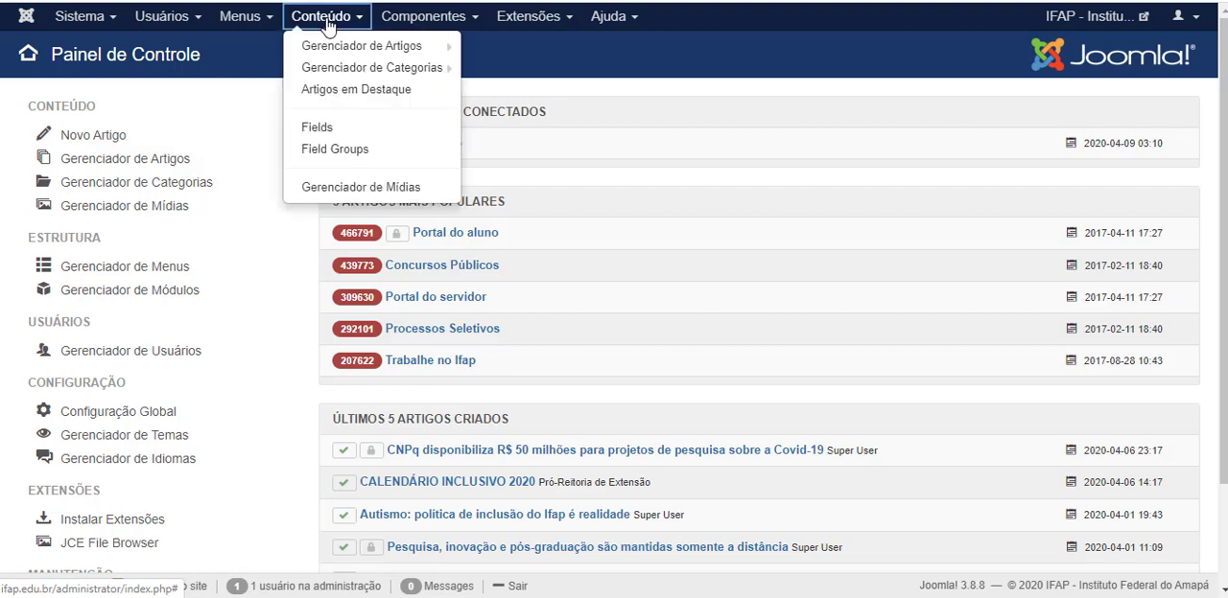
mouse_move(322, 53)
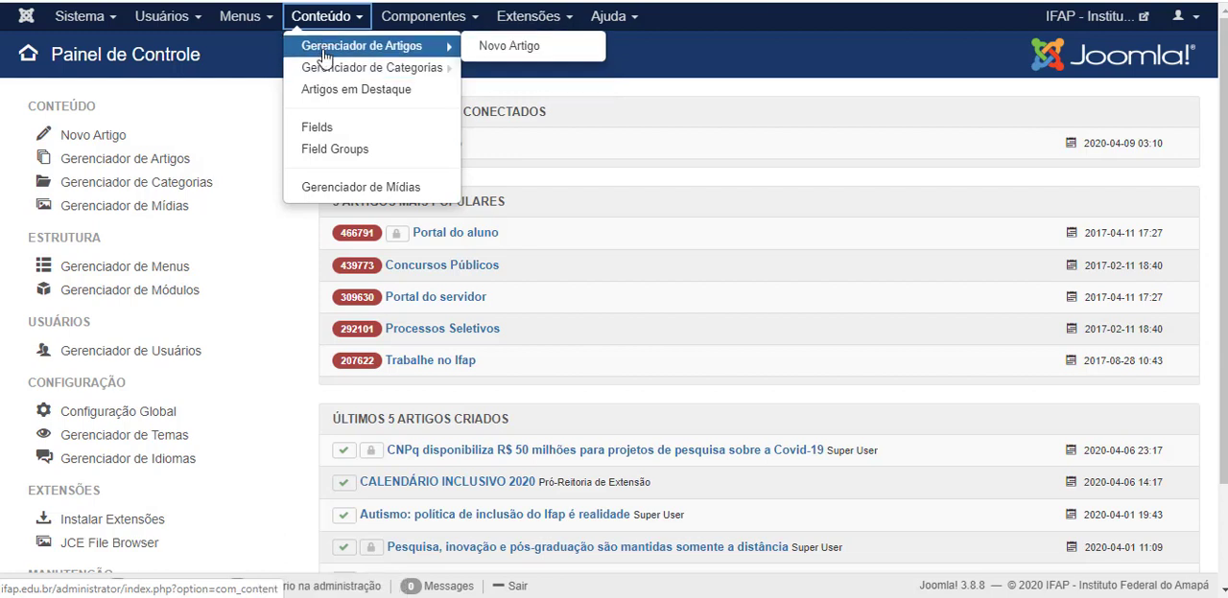
mouse_move(326, 72)
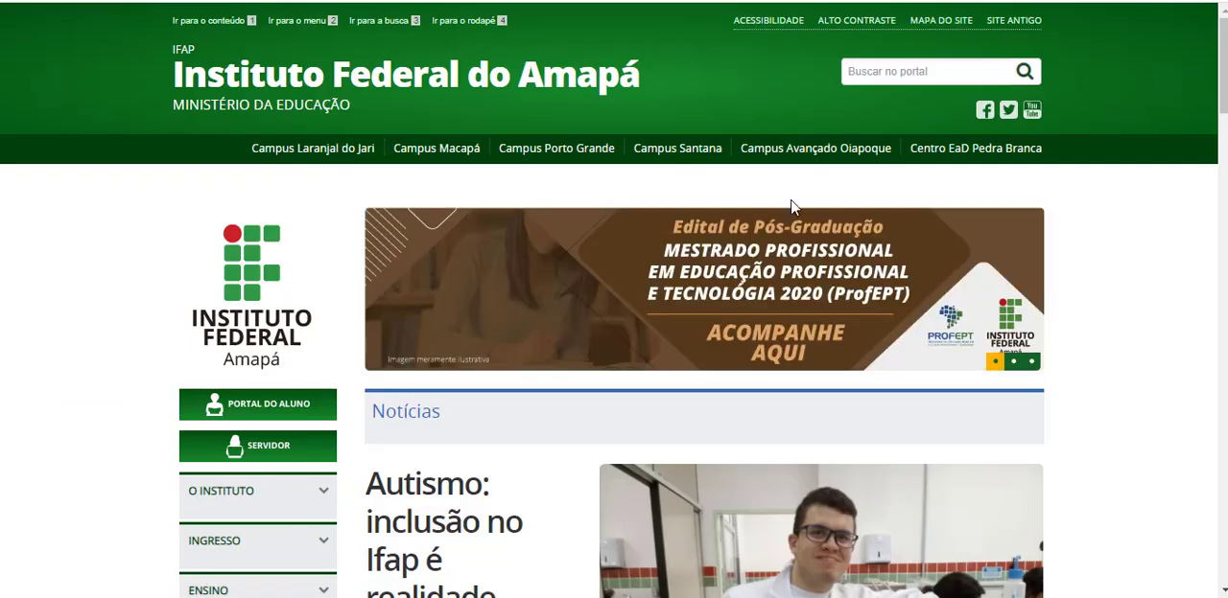
Look over the news sections on the public site's home page and open the full news listing.
scroll(496, 275, "down", 5)
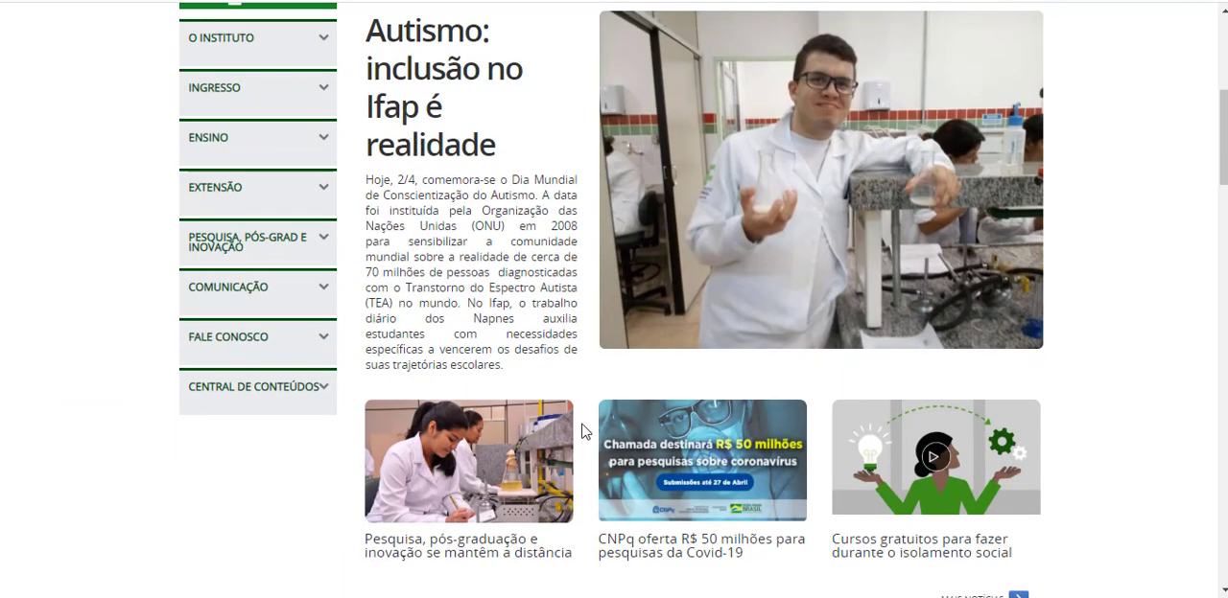
scroll(652, 192, "down", 6)
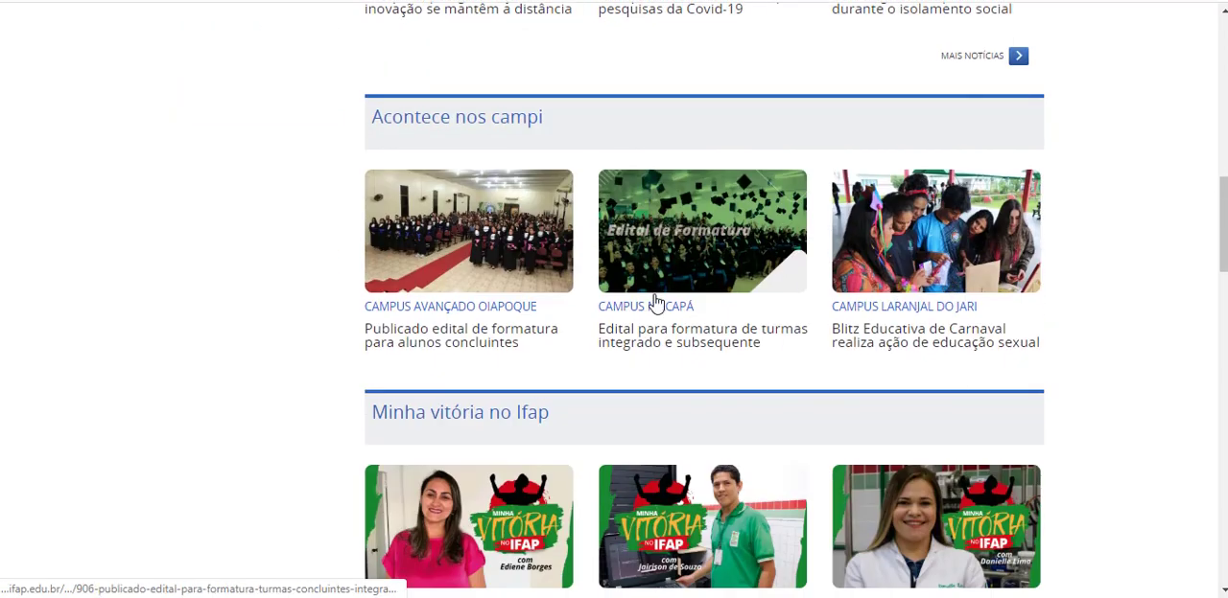
scroll(622, 335, "up", 3)
scroll(622, 335, "up", 2)
scroll(956, 461, "down", 1)
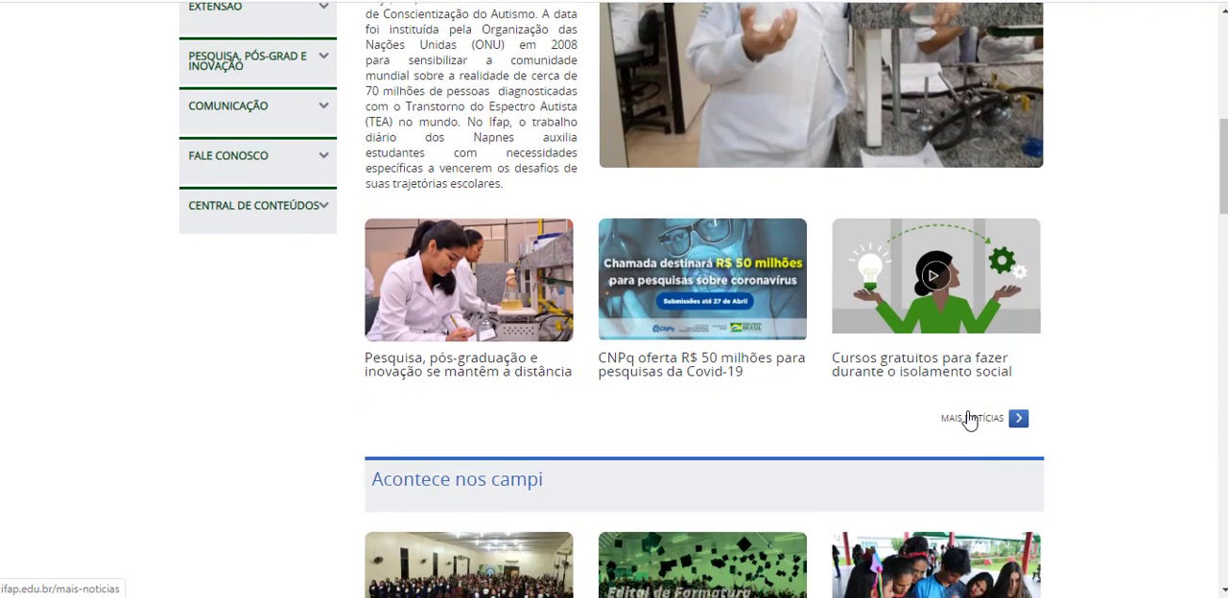
left_click(973, 425)
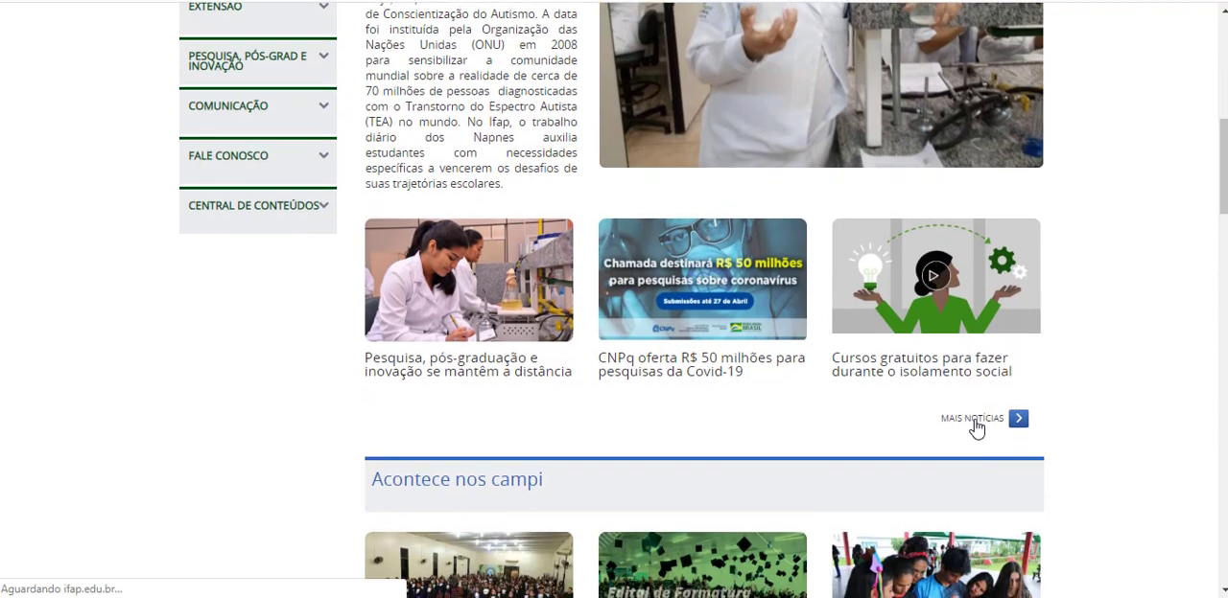
Examine the dated entries on the Notícias page down to the pagination.
scroll(556, 321, "down", 1)
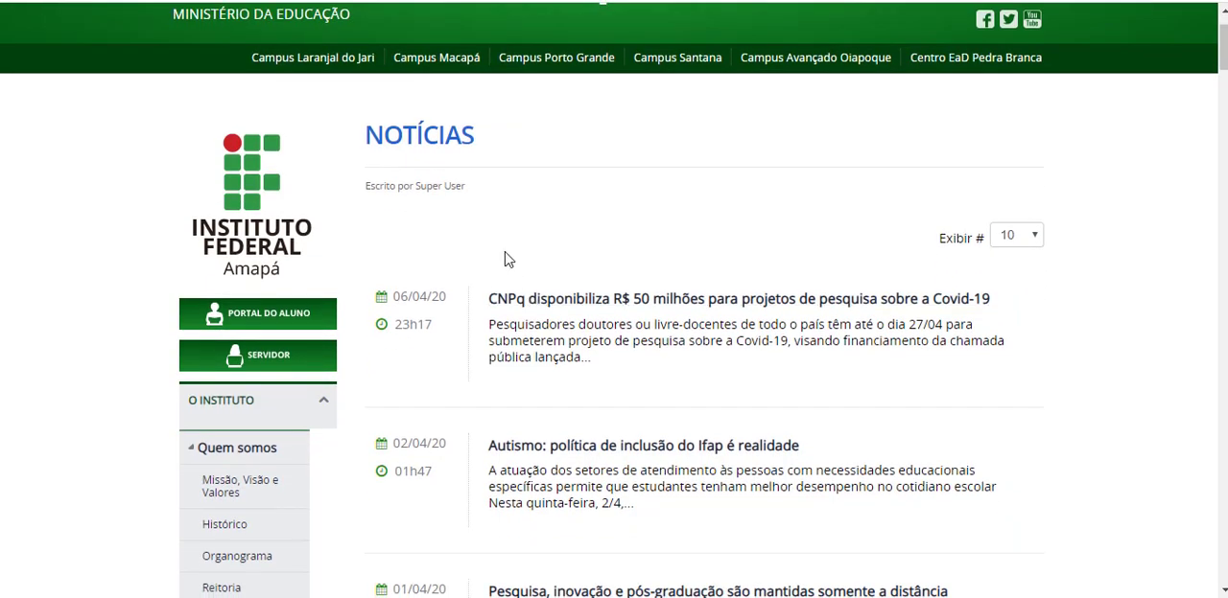
scroll(553, 257, "down", 2)
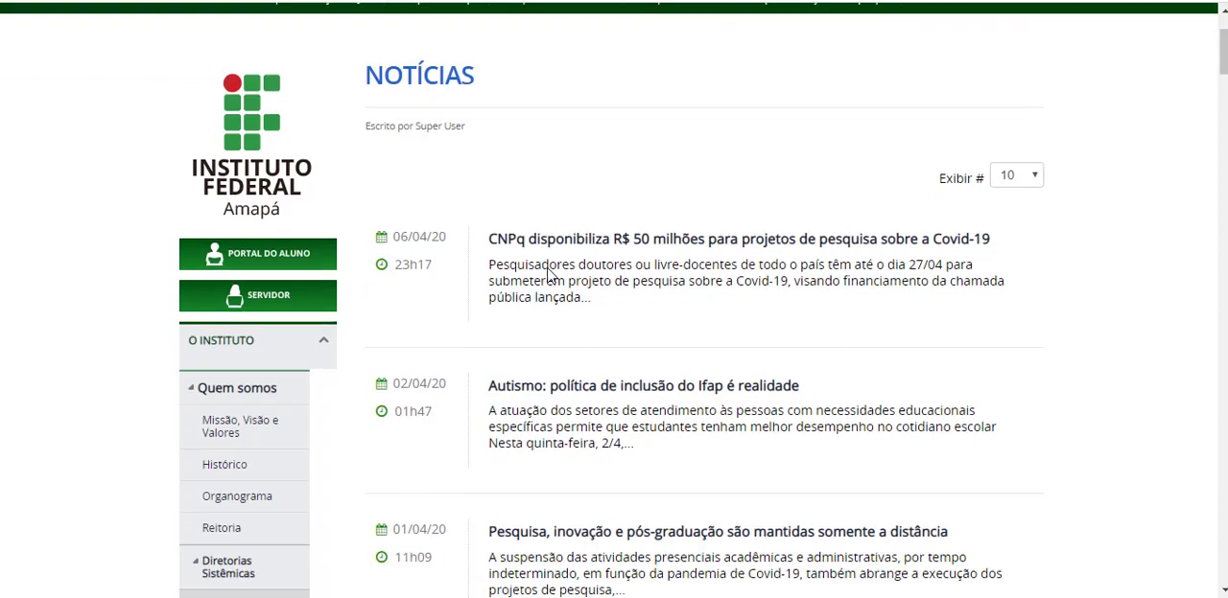
scroll(540, 222, "down", 15)
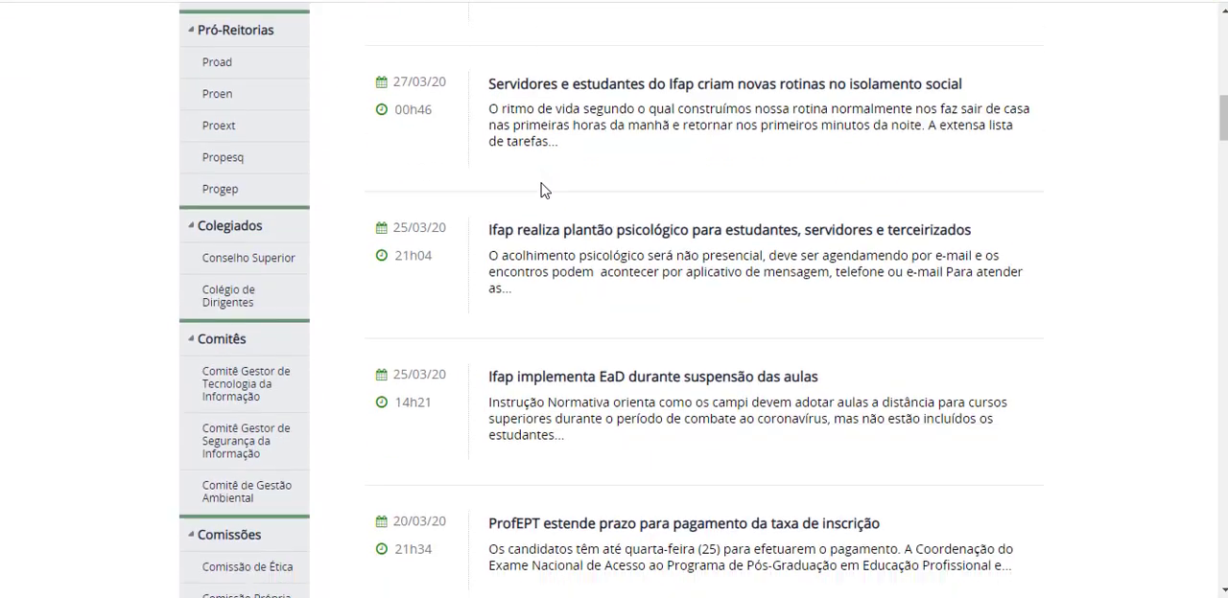
scroll(542, 192, "down", 2)
scroll(543, 192, "up", 2)
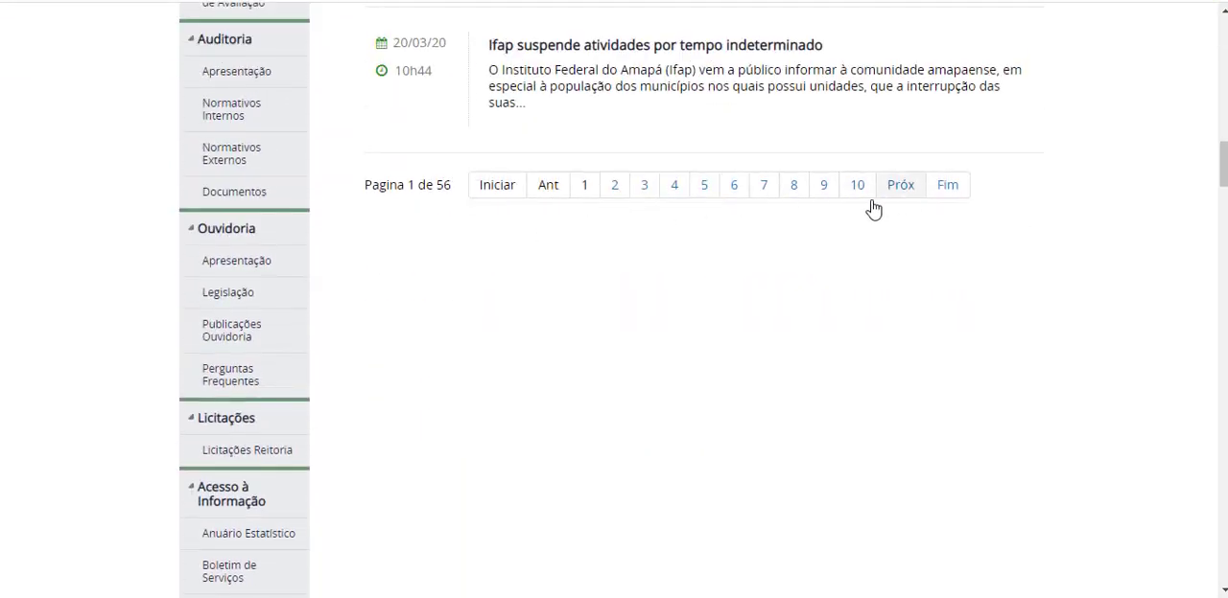
scroll(746, 243, "up", 4)
scroll(746, 243, "up", 11)
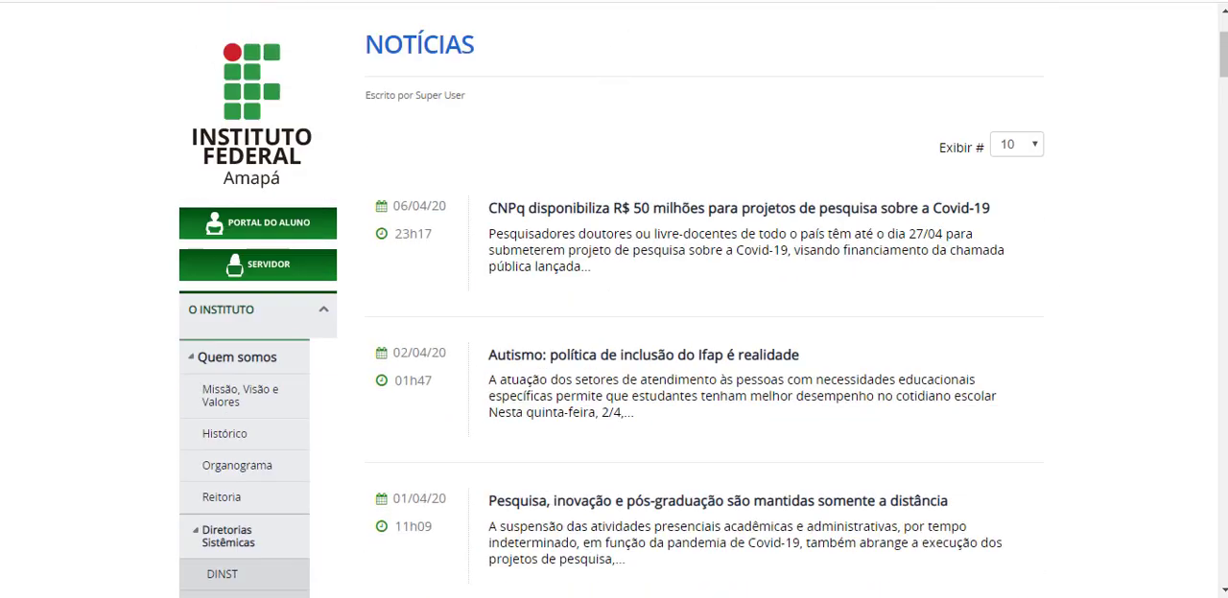
scroll(215, 137, "up", 2)
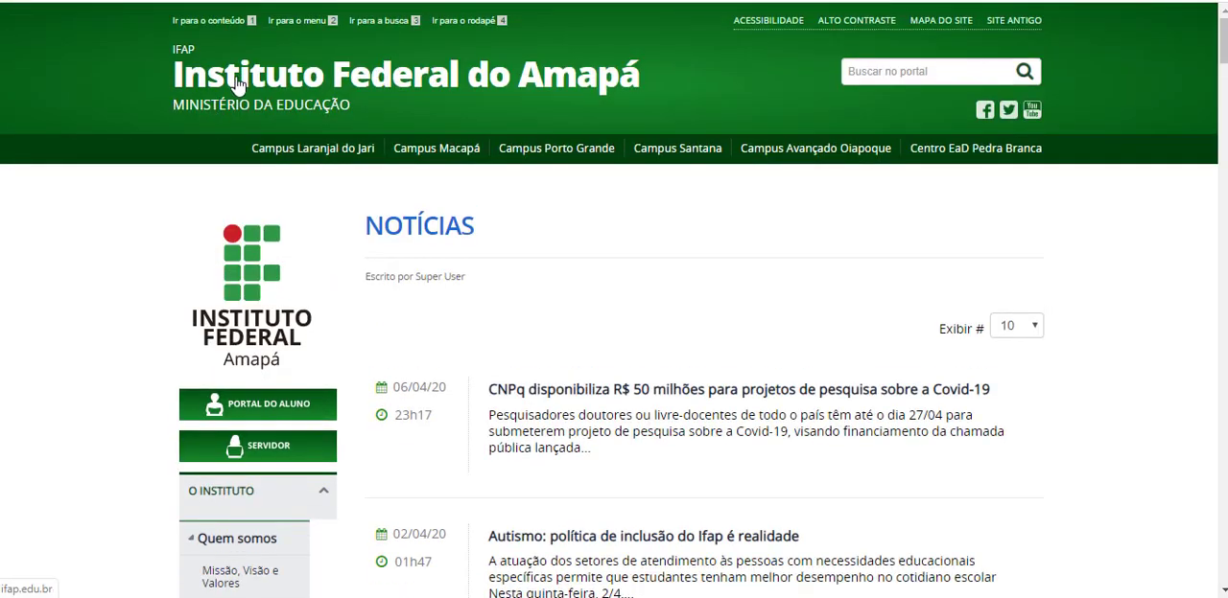
Return to the institute's home page past the coronavirus campaign page and view its featured news.
left_click(247, 79)
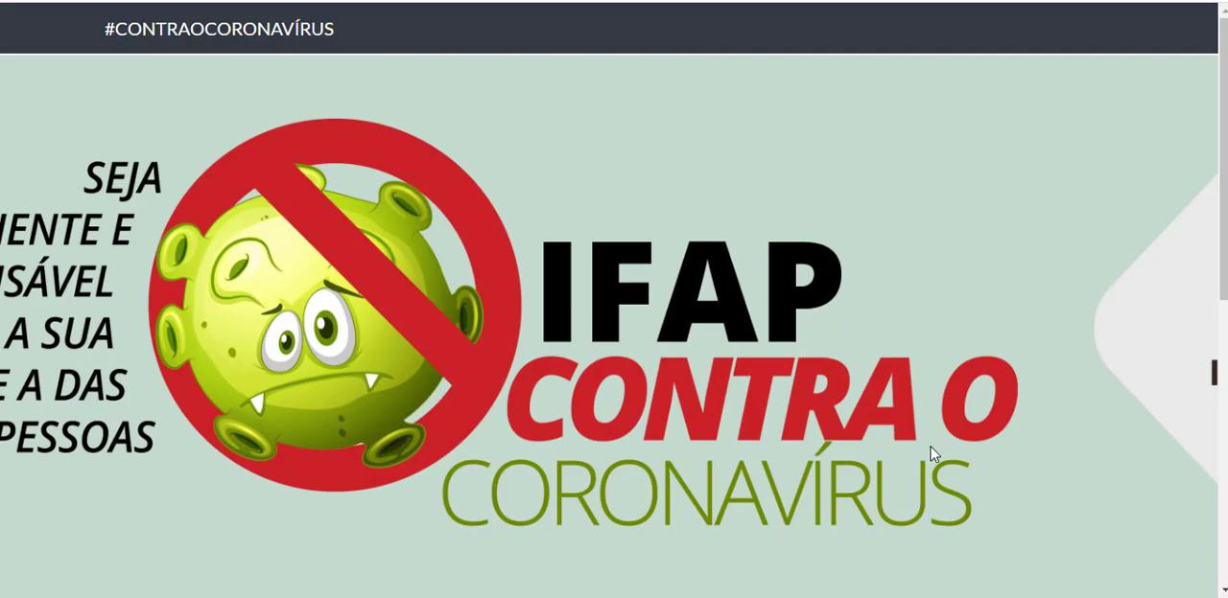
scroll(959, 457, "down", 4)
left_click(1003, 459)
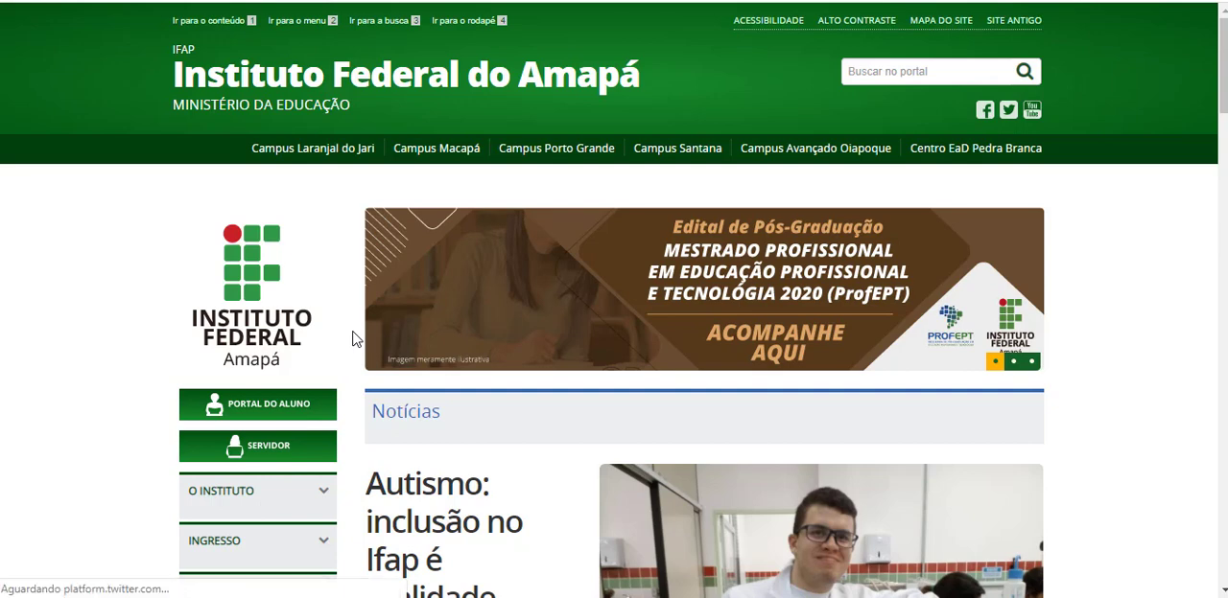
scroll(352, 339, "down", 2)
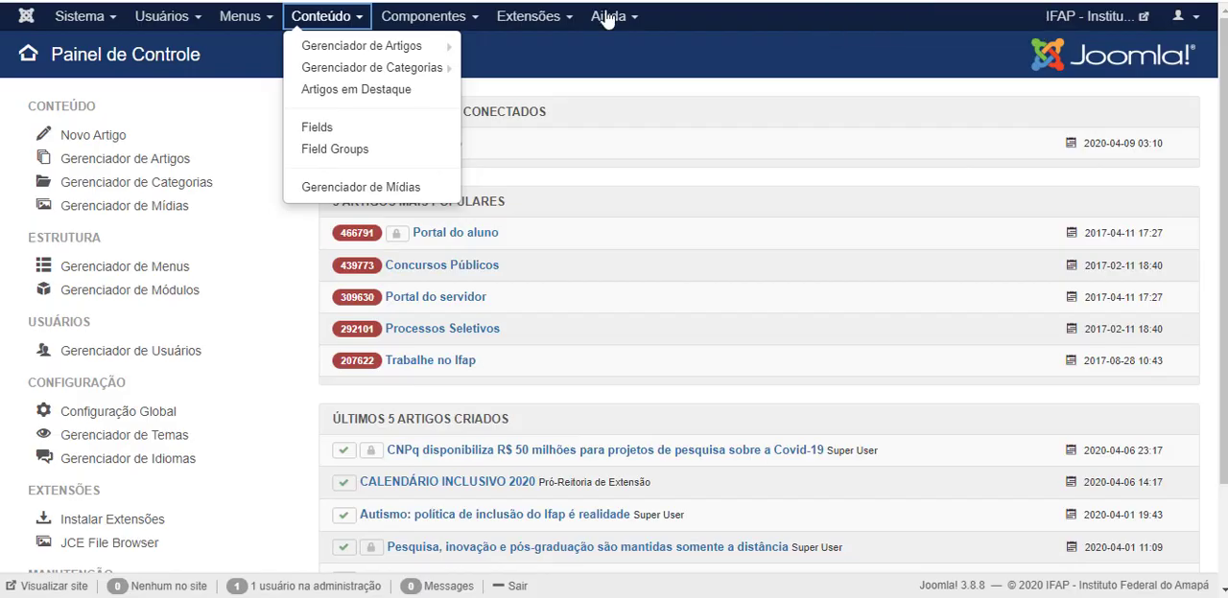
Switch to the Joomla administration, open the article category manager and review the existing categories.
left_click(609, 17)
left_click(322, 16)
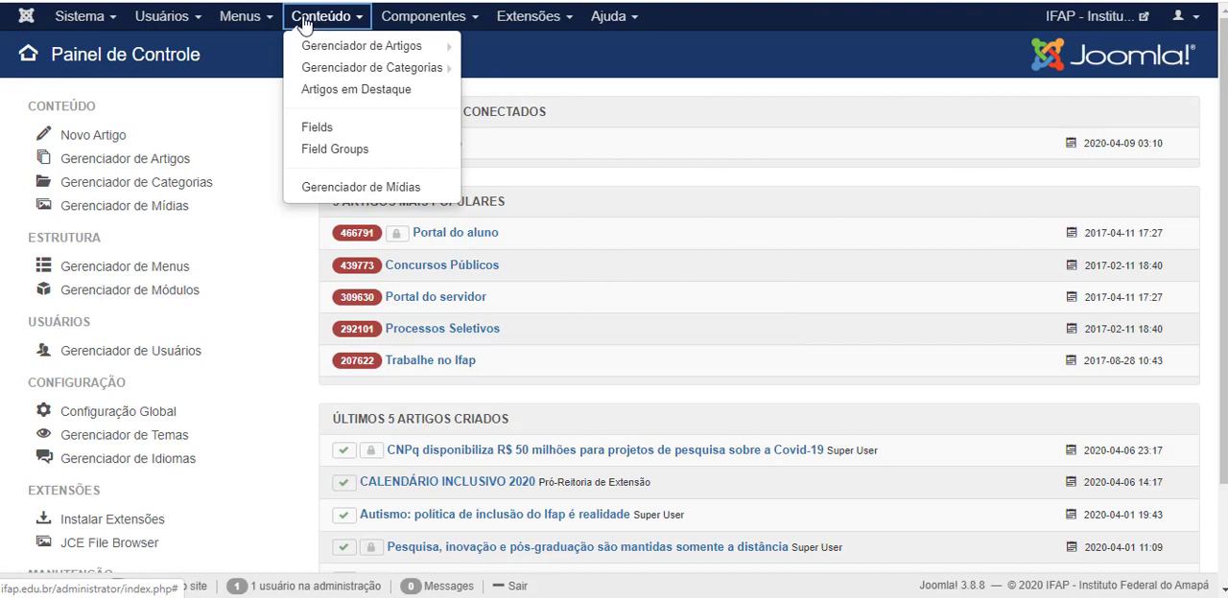
mouse_move(324, 57)
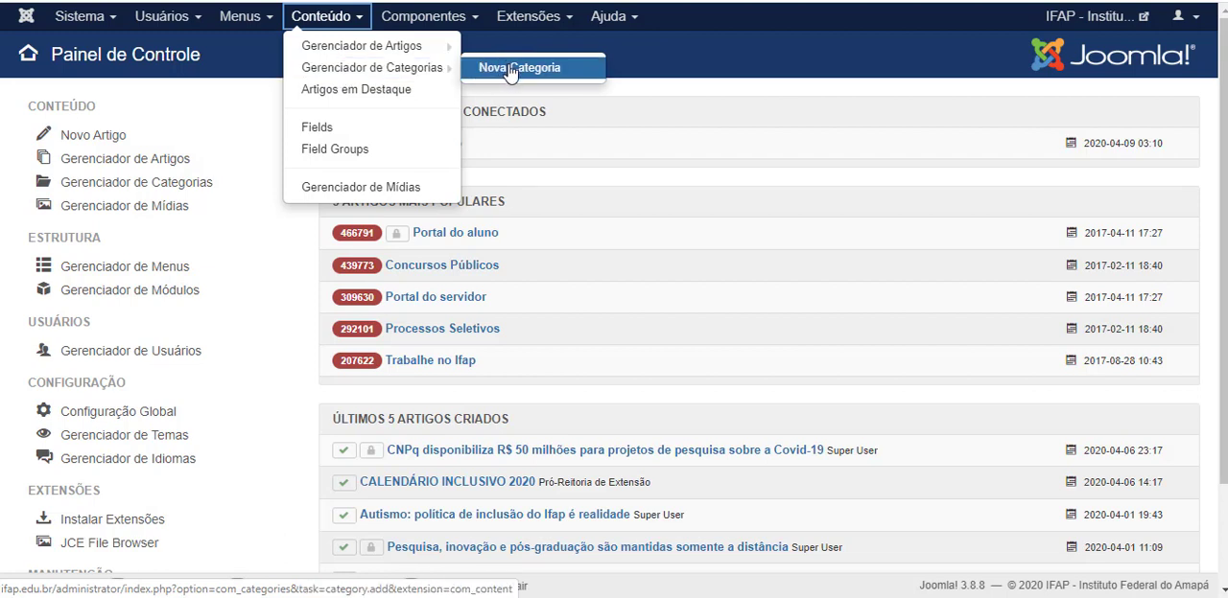
left_click(334, 74)
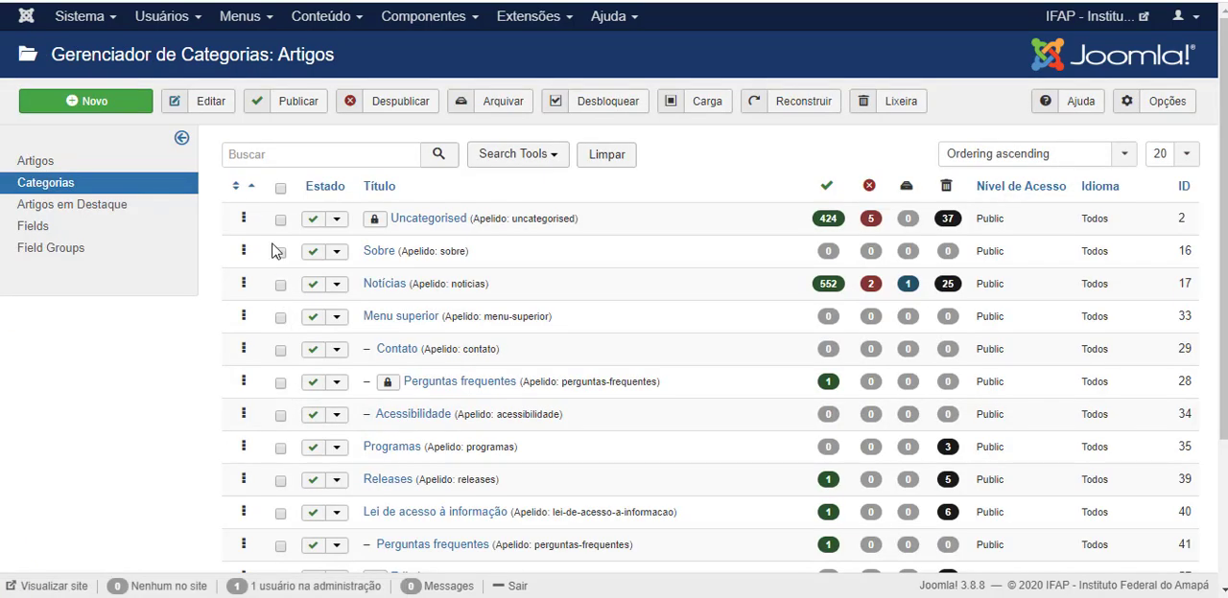
scroll(317, 211, "down", 3)
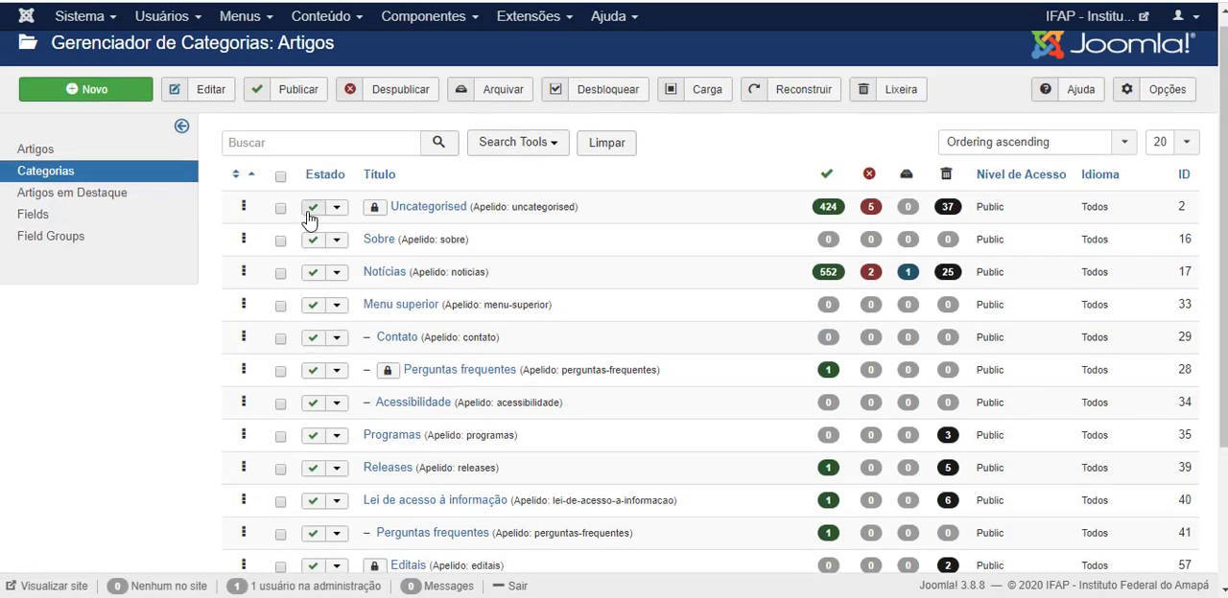
scroll(325, 339, "up", 3)
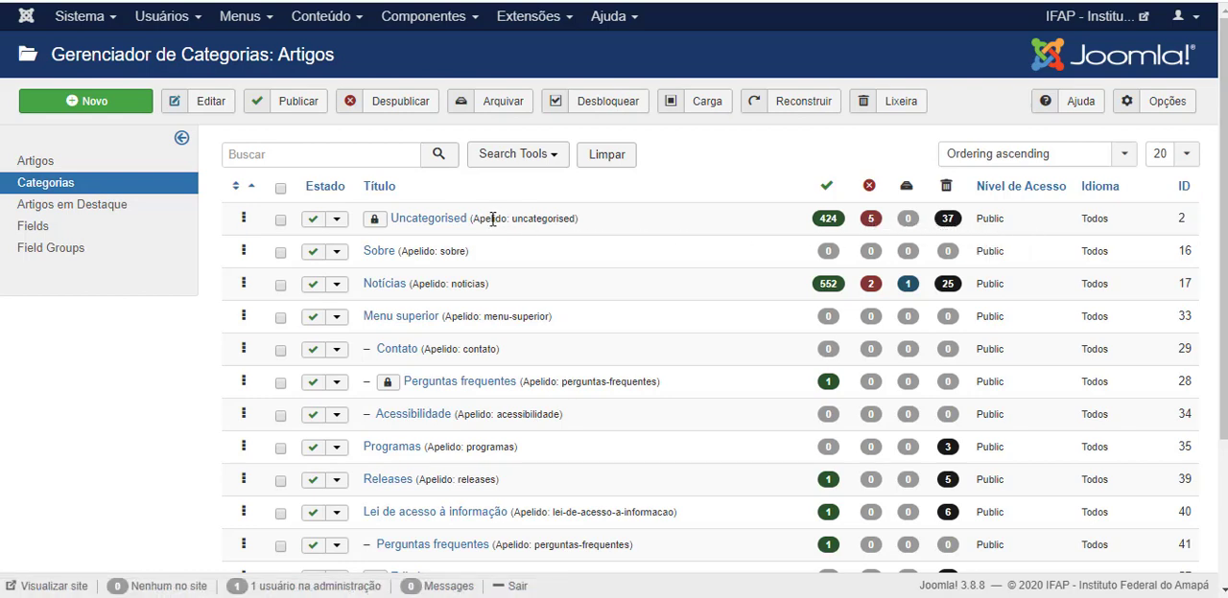
scroll(302, 240, "down", 2)
scroll(294, 245, "up", 3)
Start a new article category titled "Notícias Internas".
left_click(101, 101)
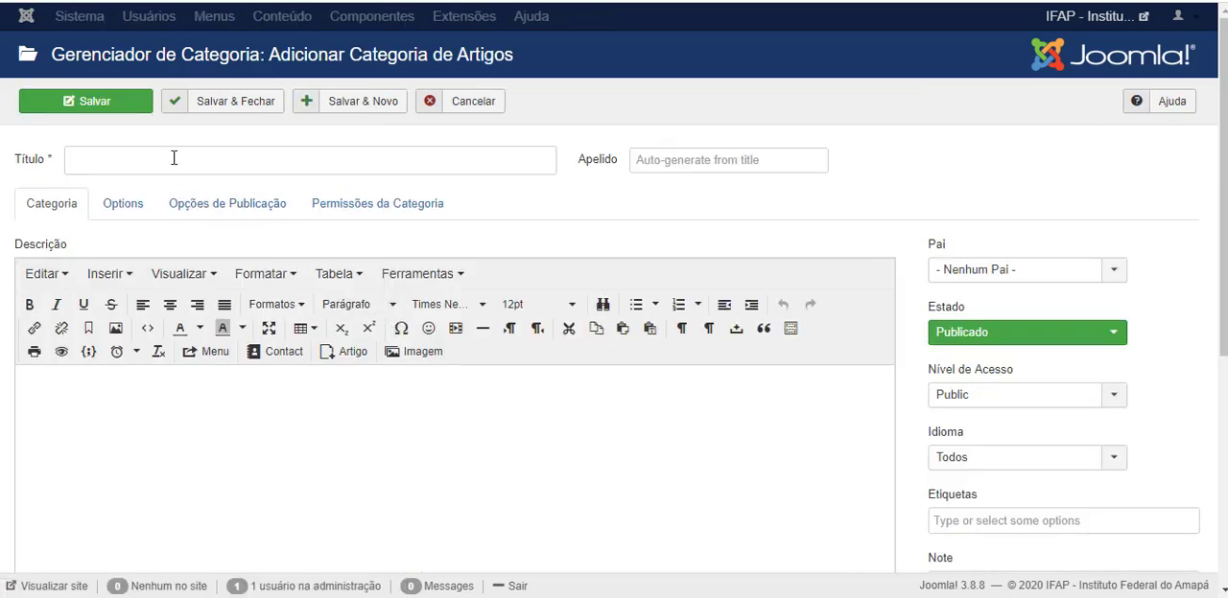
left_click(163, 166)
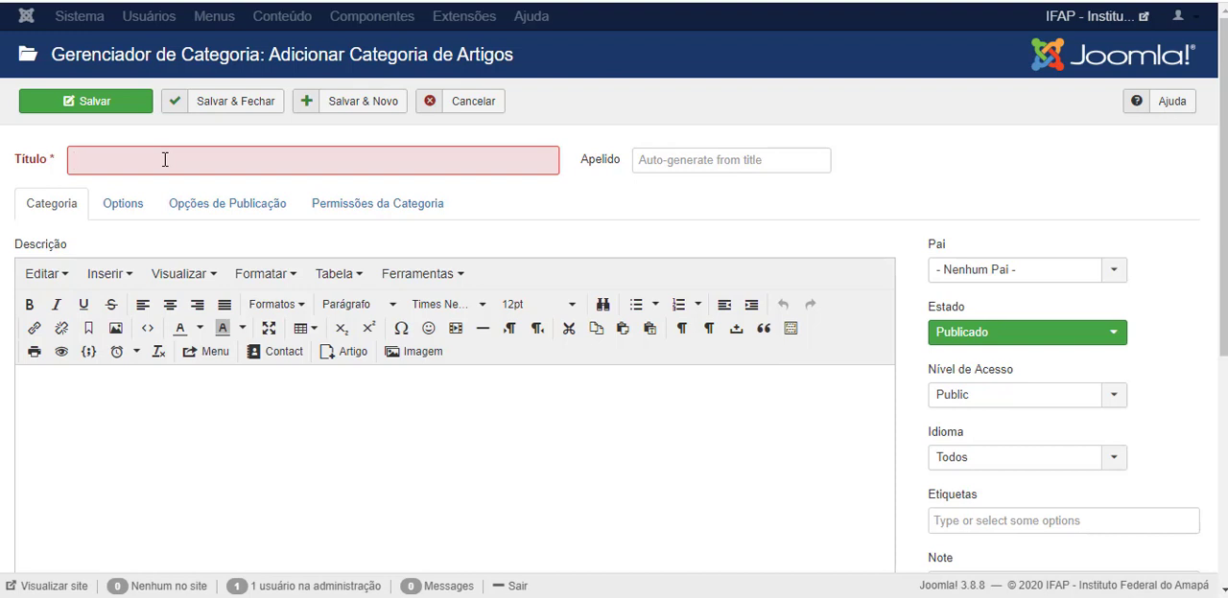
type("Notíci")
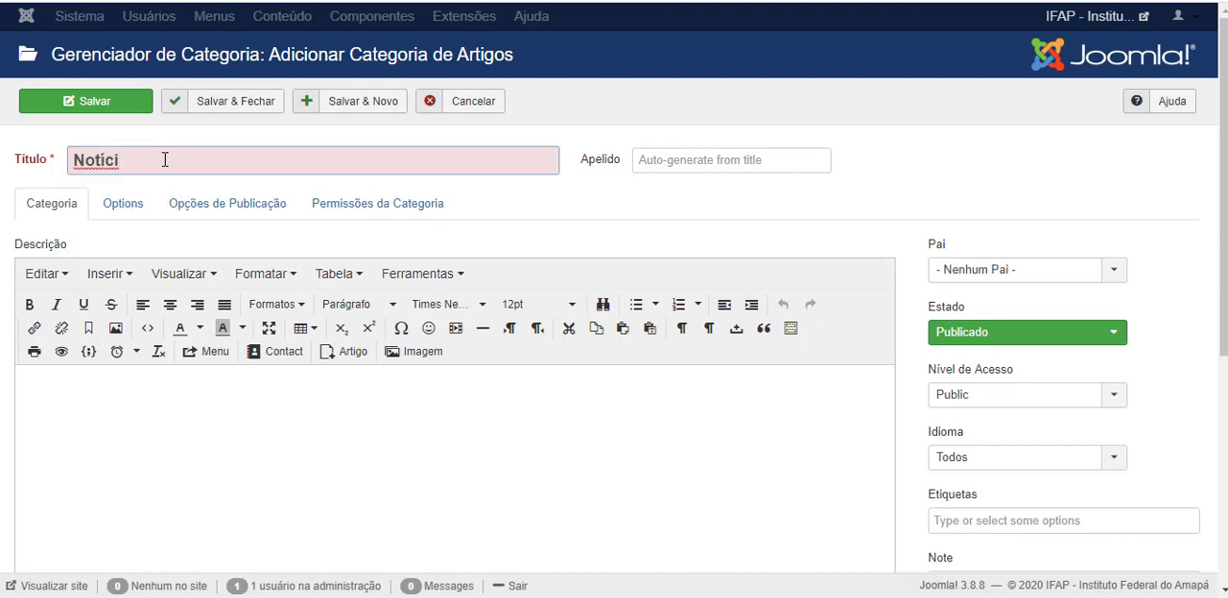
type("as Internas")
Enter the category description "Notícias apenas para servidores do Instituto".
left_click(63, 406)
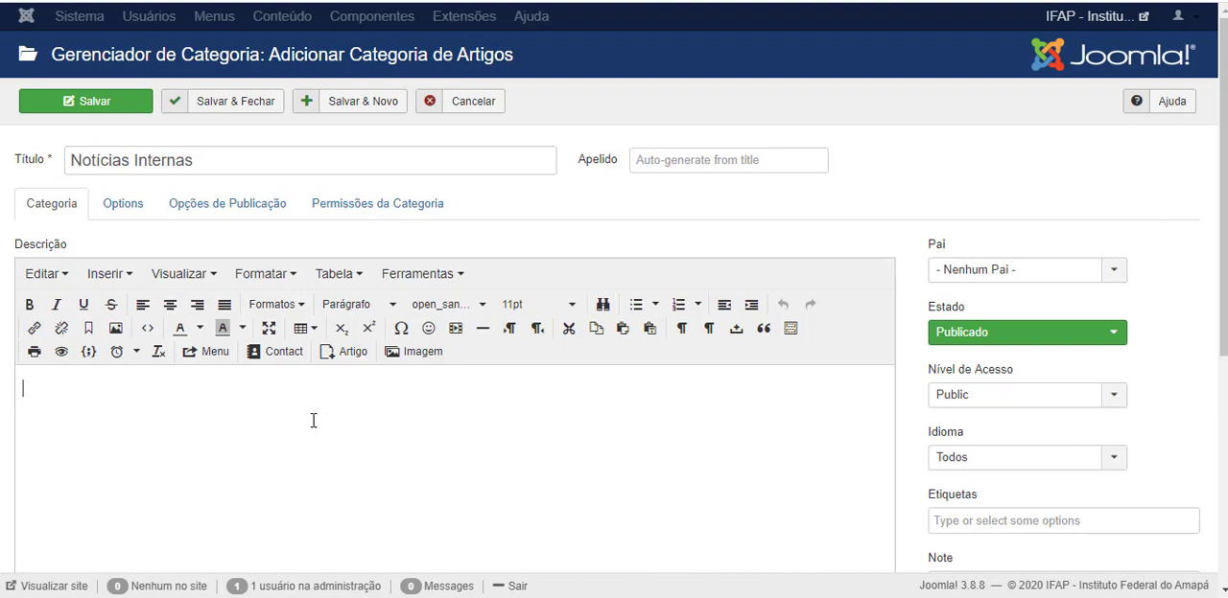
type("Notícias apenas para servidores d")
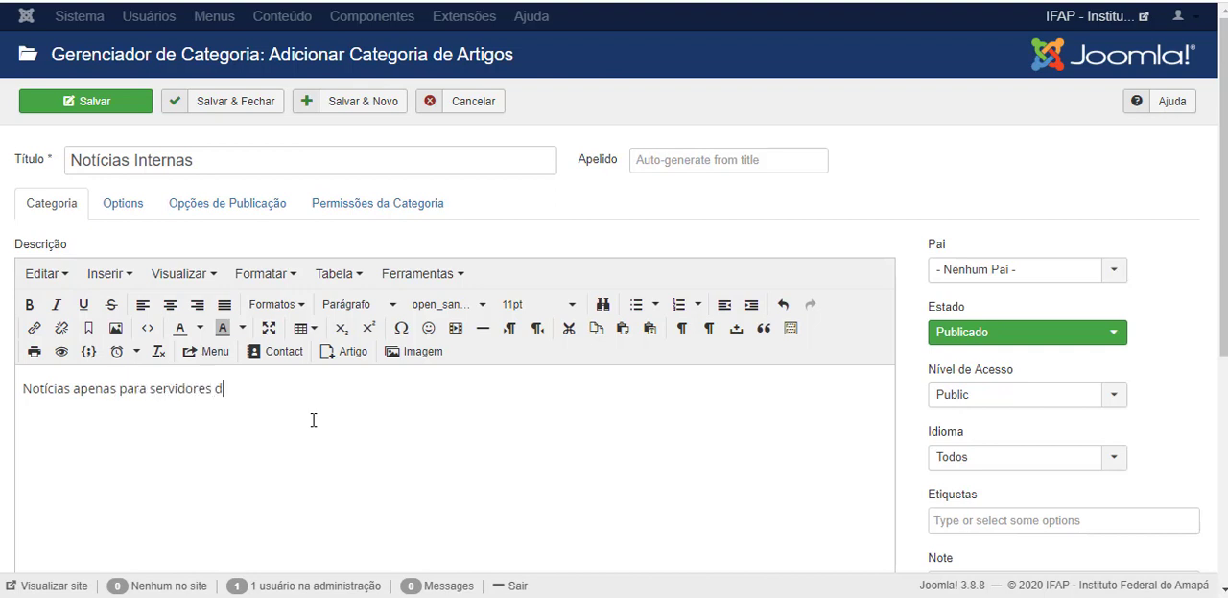
type("o Instituto")
Set the category's access level to Registered and cancel the new category without saving.
left_click(978, 401)
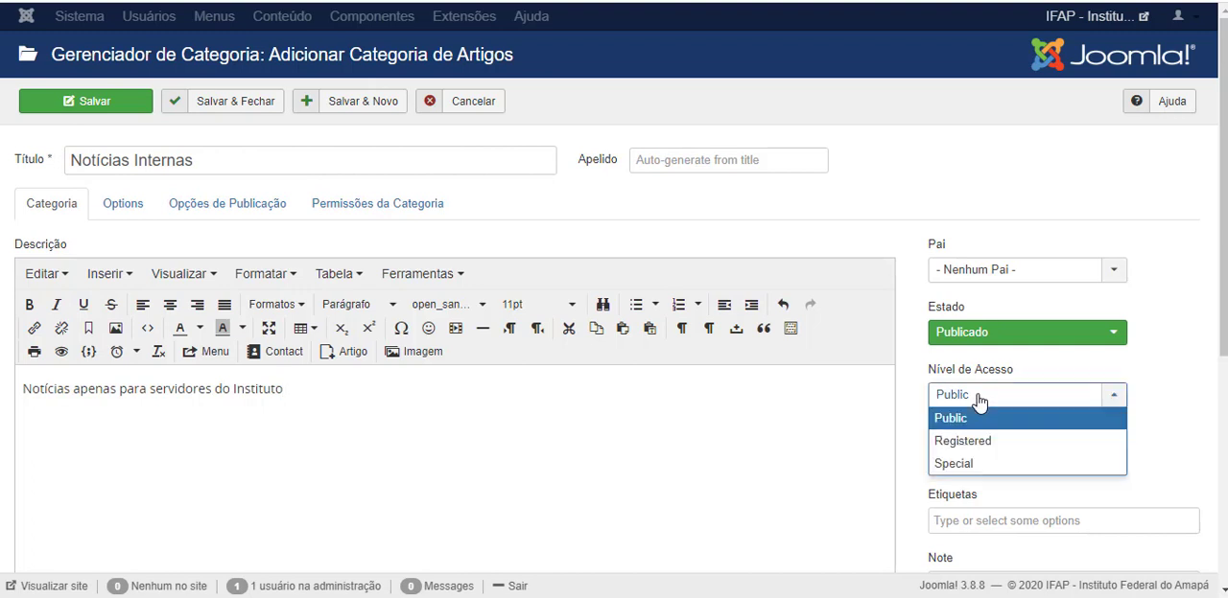
left_click(973, 441)
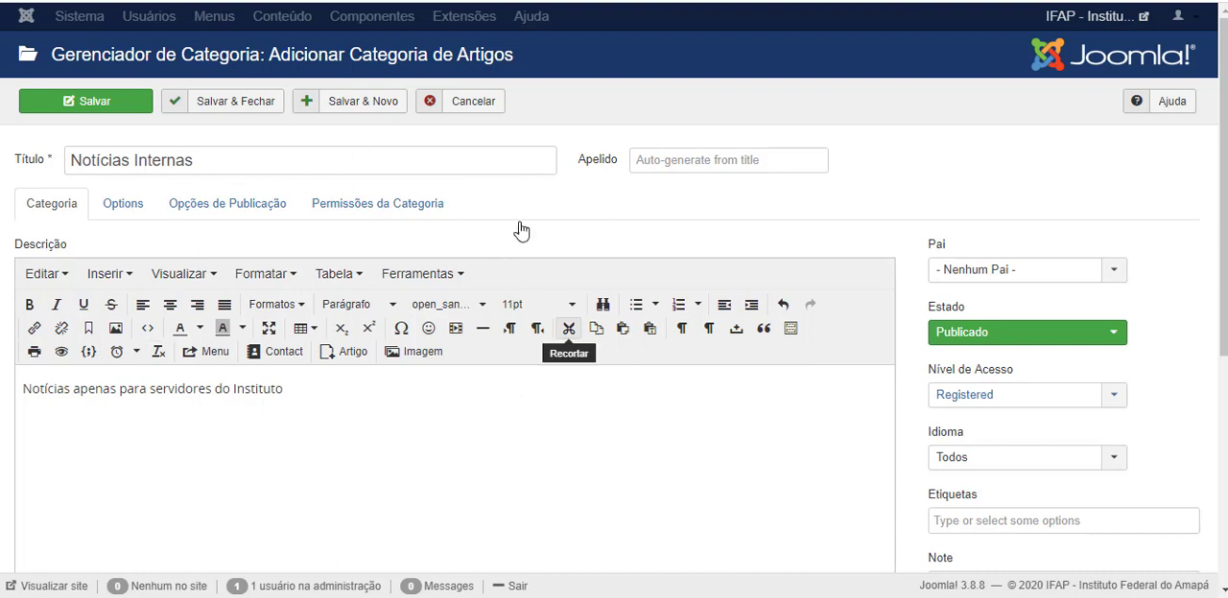
left_click(466, 108)
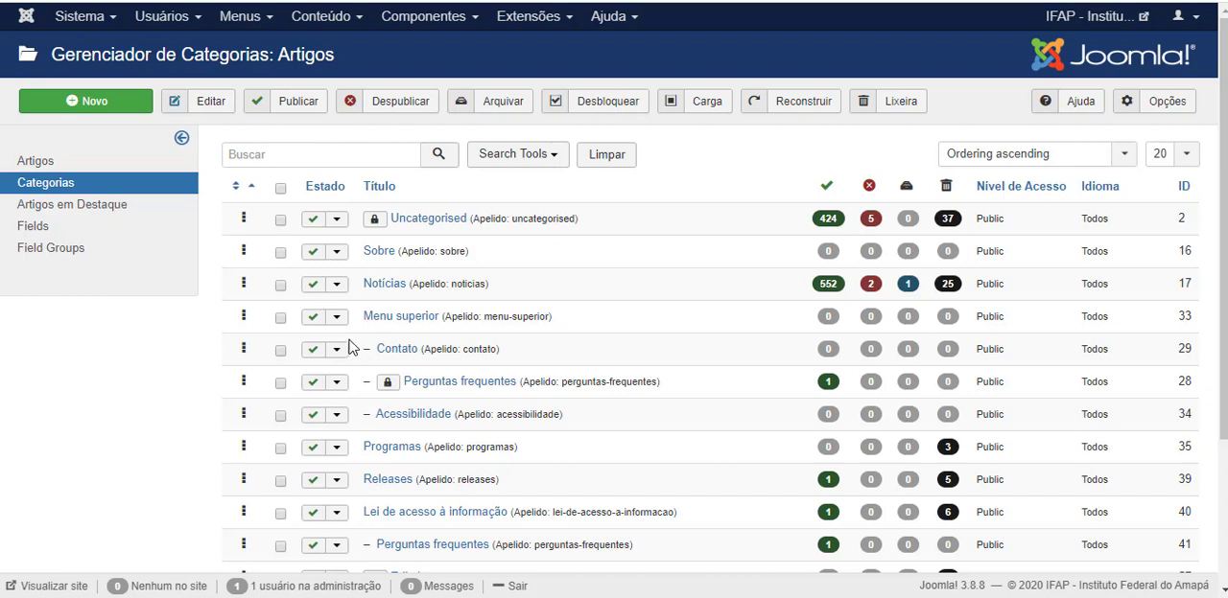
Open the article manager, and on the public site open the article "Pesquisa, inovação e pós-graduação são mantidas somente a distância".
left_click(40, 169)
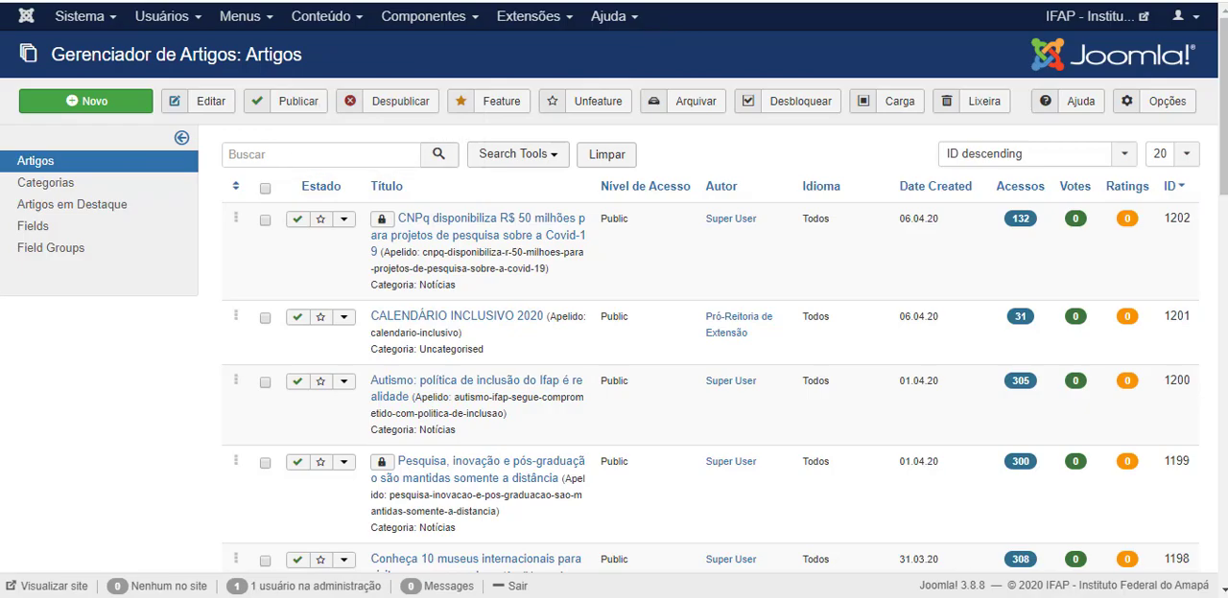
key("ctrl+Tab")
scroll(522, 356, "down", 3)
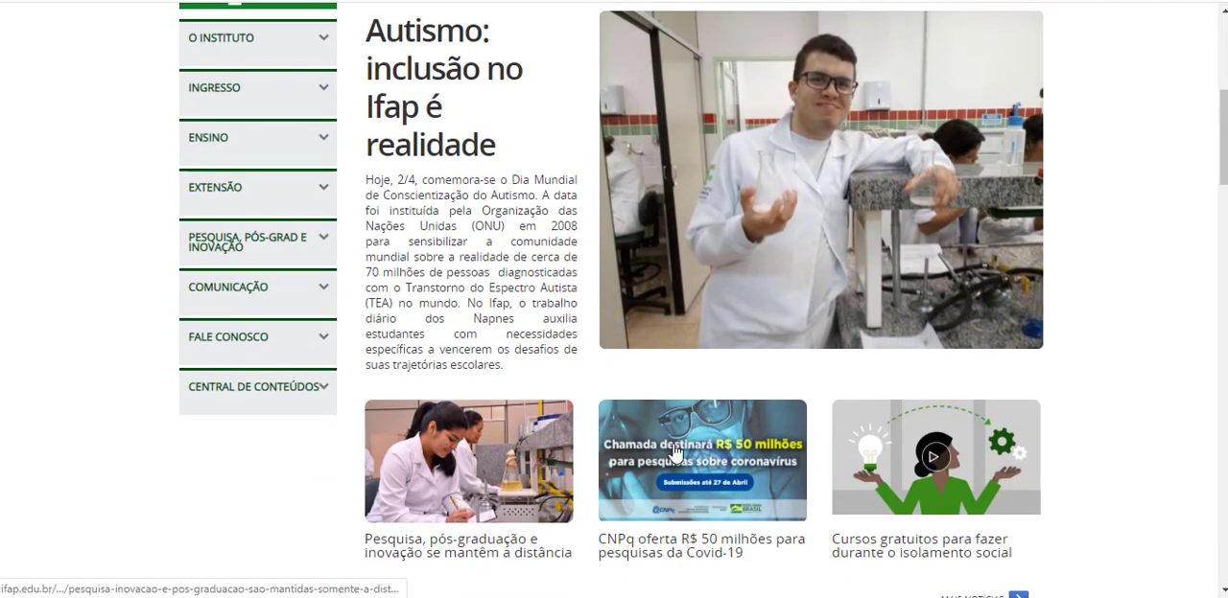
scroll(589, 324, "down", 2)
left_click(444, 313)
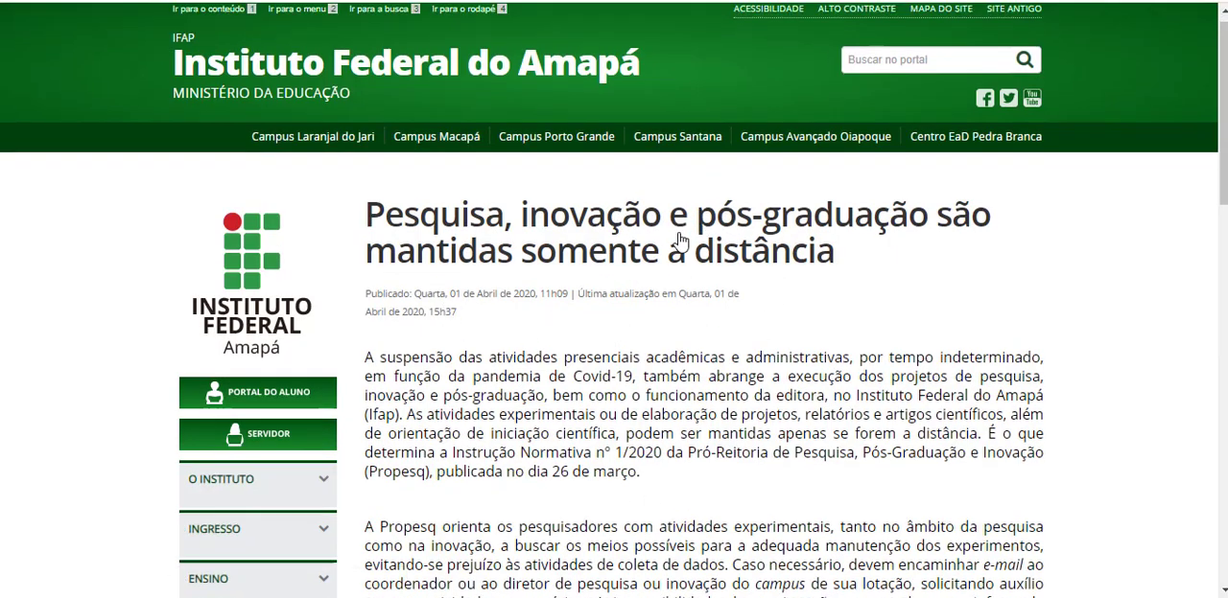
Open the "Missão, Visão e Valores" page from the O Instituto section of the public site.
scroll(235, 209, "down", 4)
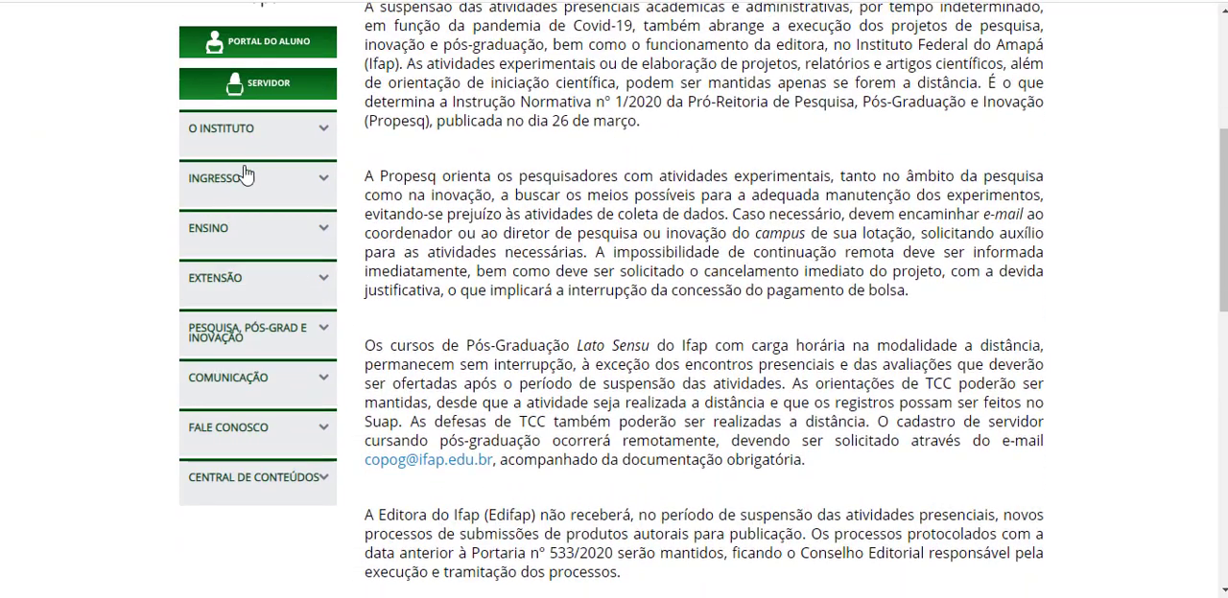
left_click(290, 144)
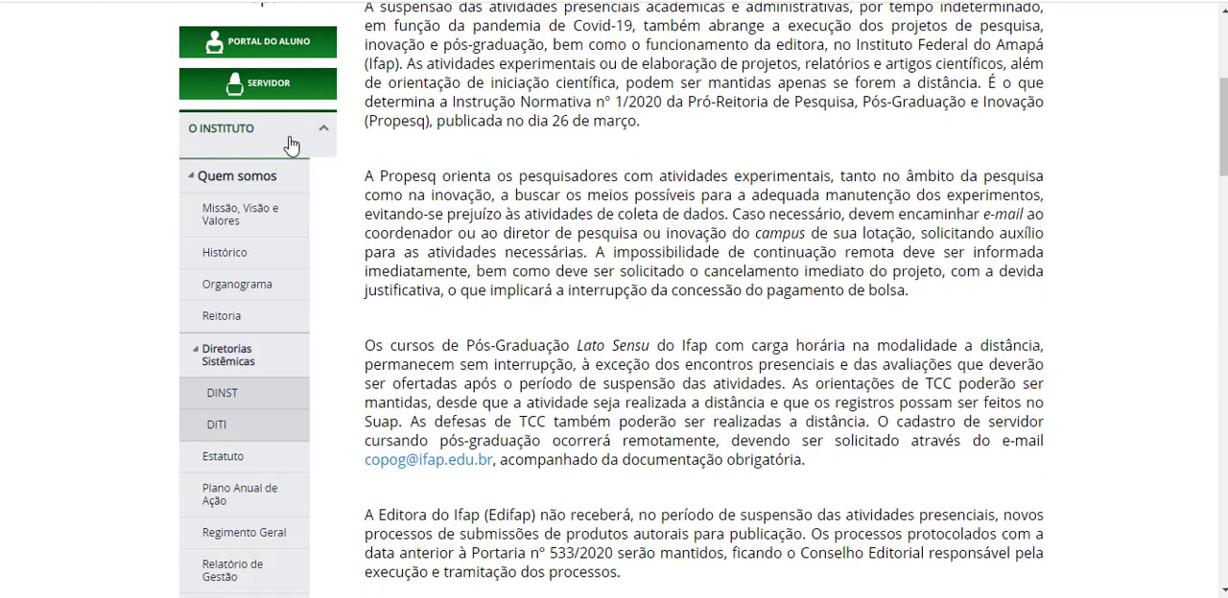
left_click(219, 222)
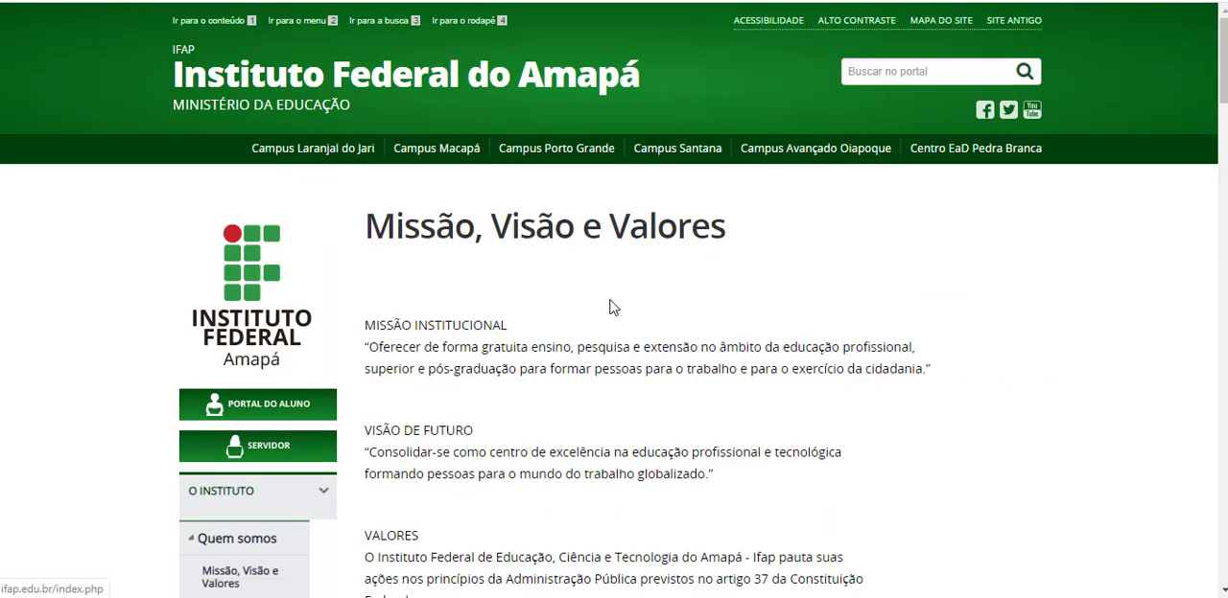
Look over the "Missão, Visão e Valores" page, and reopen the article manager in the Joomla administration.
scroll(614, 307, "down", 3)
scroll(610, 347, "up", 2)
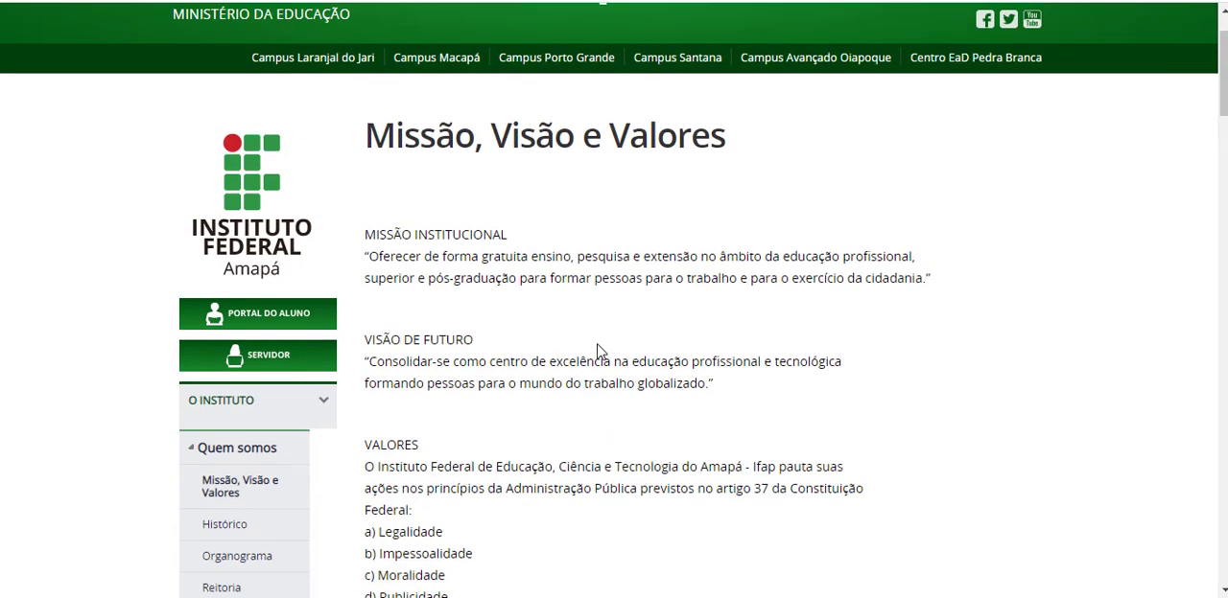
scroll(595, 348, "up", 1)
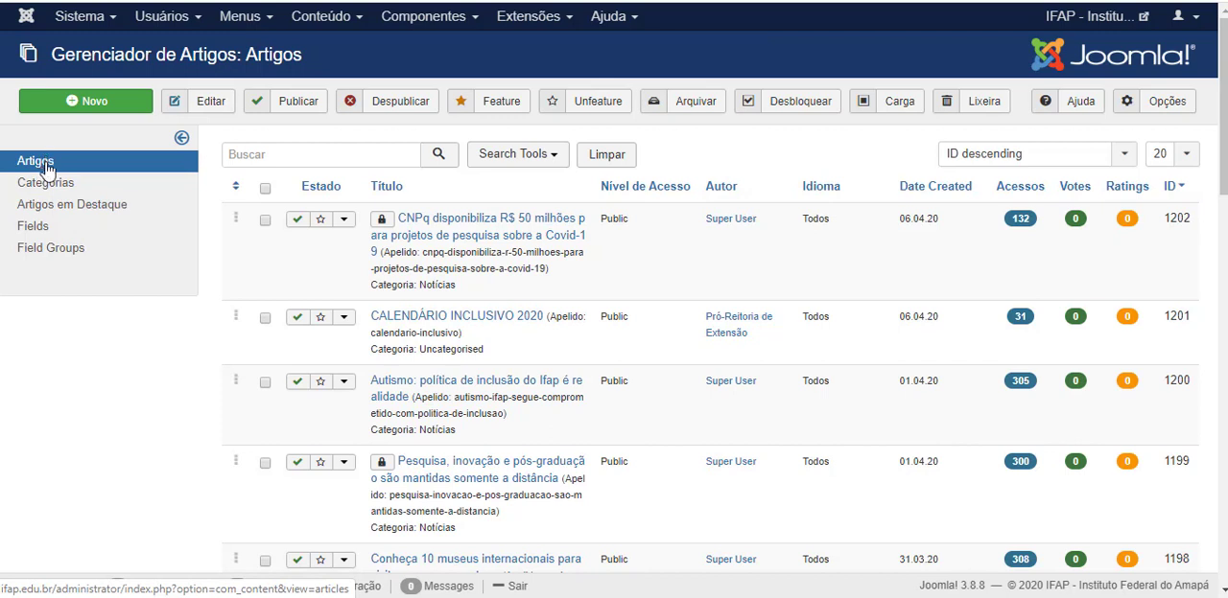
left_click(319, 21)
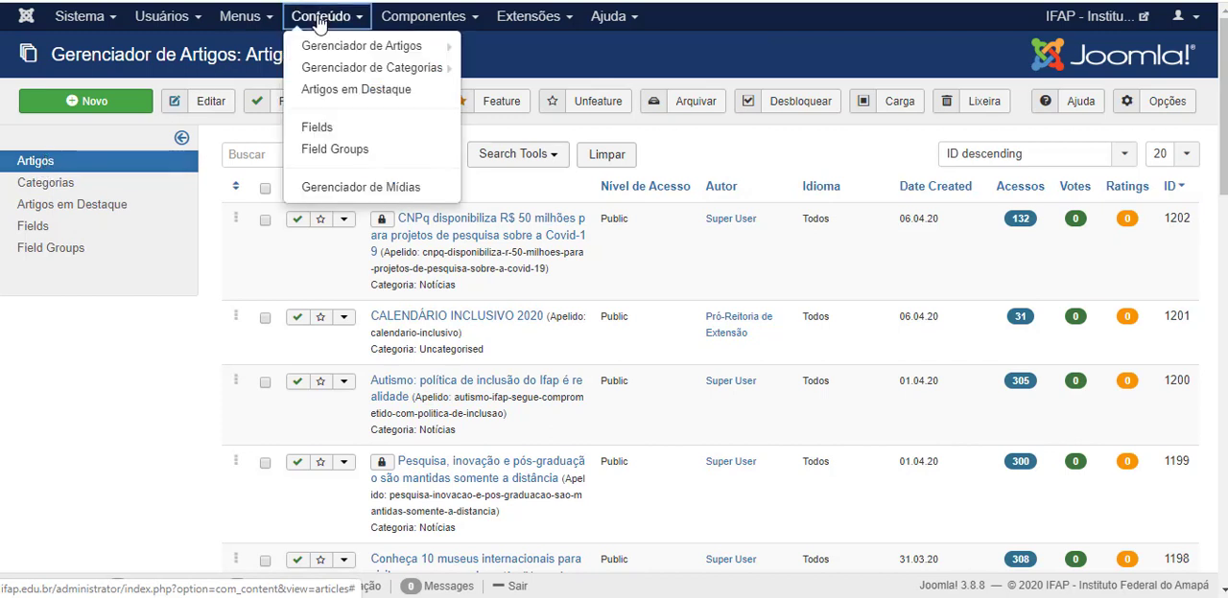
mouse_move(327, 51)
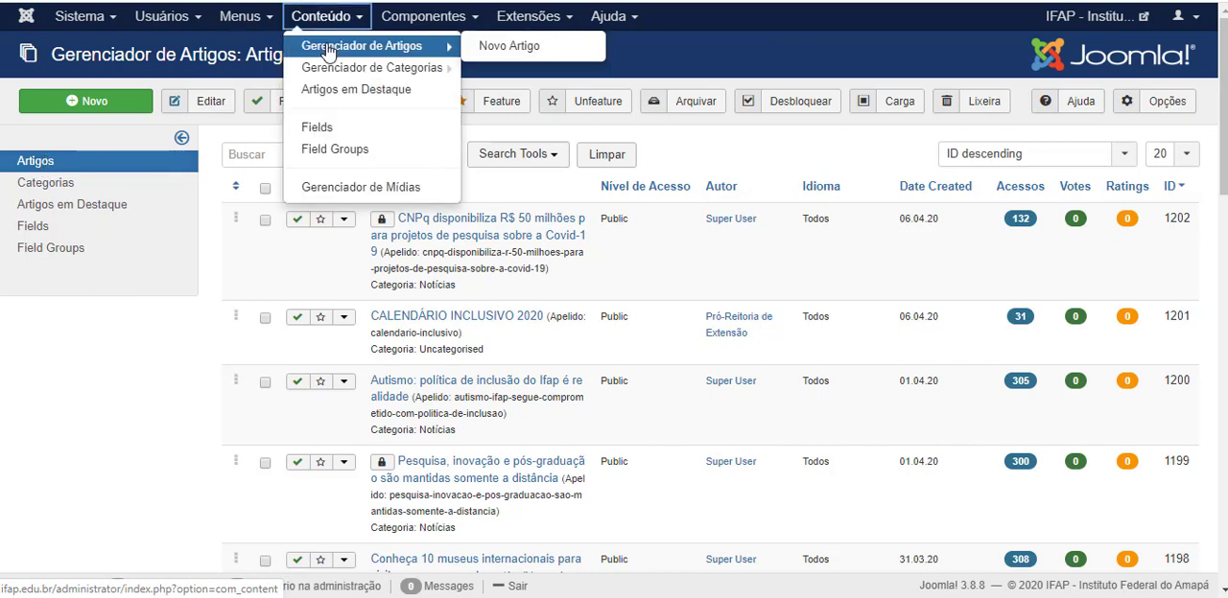
left_click(334, 48)
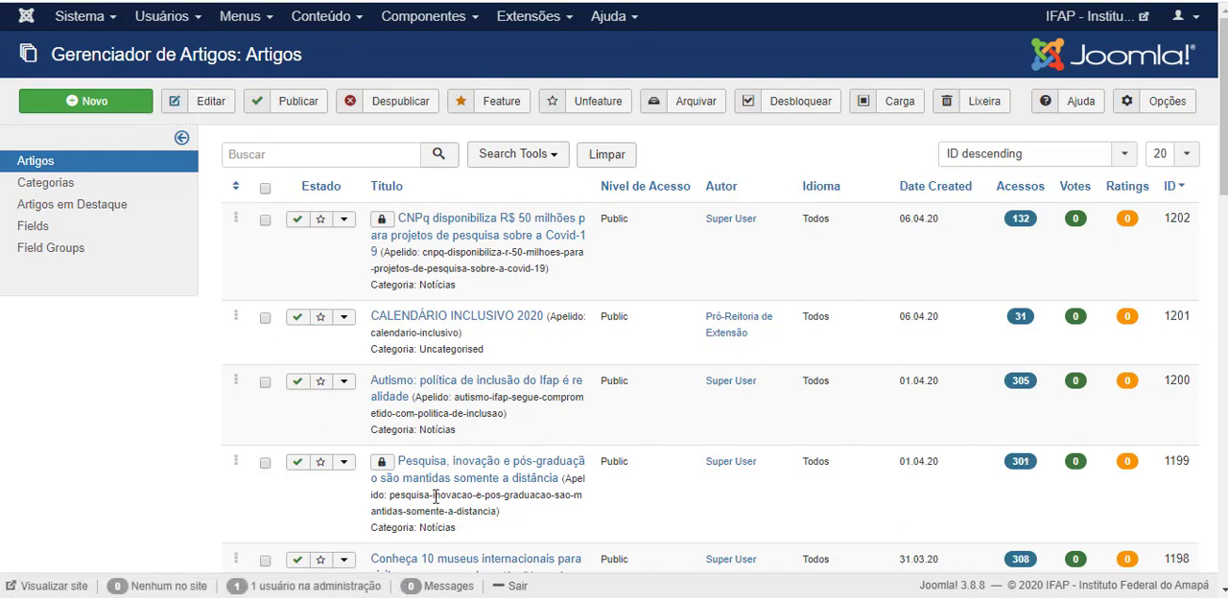
Browse the article list and open the article "CALENDÁRIO INCLUSIVO 2020" for editing.
scroll(474, 225, "down", 4)
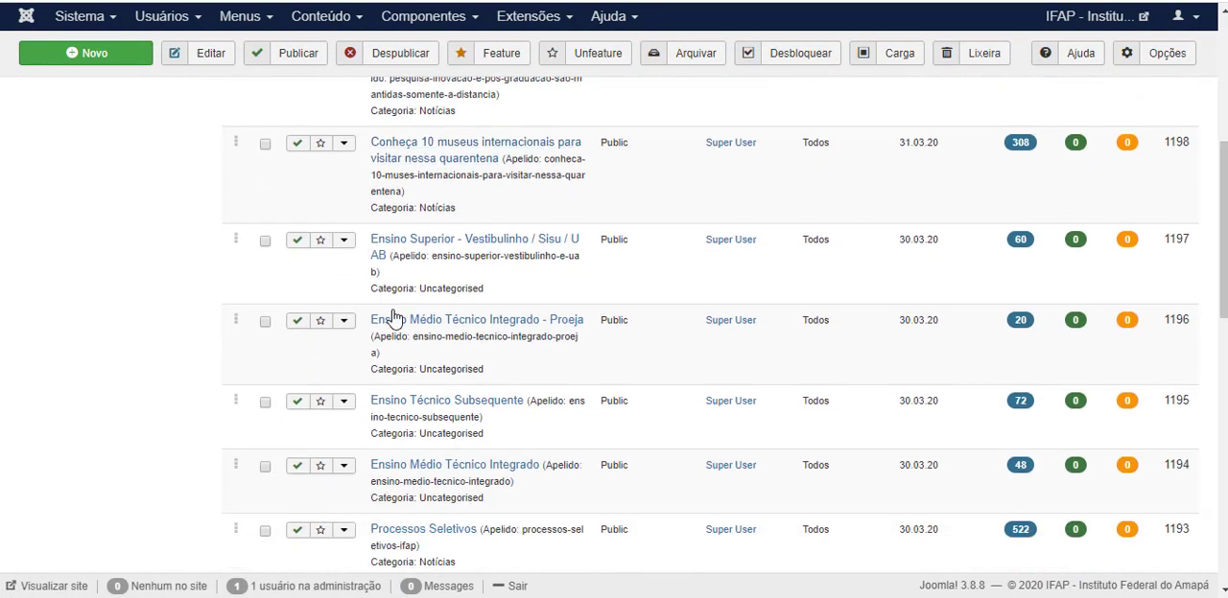
scroll(393, 319, "down", 9)
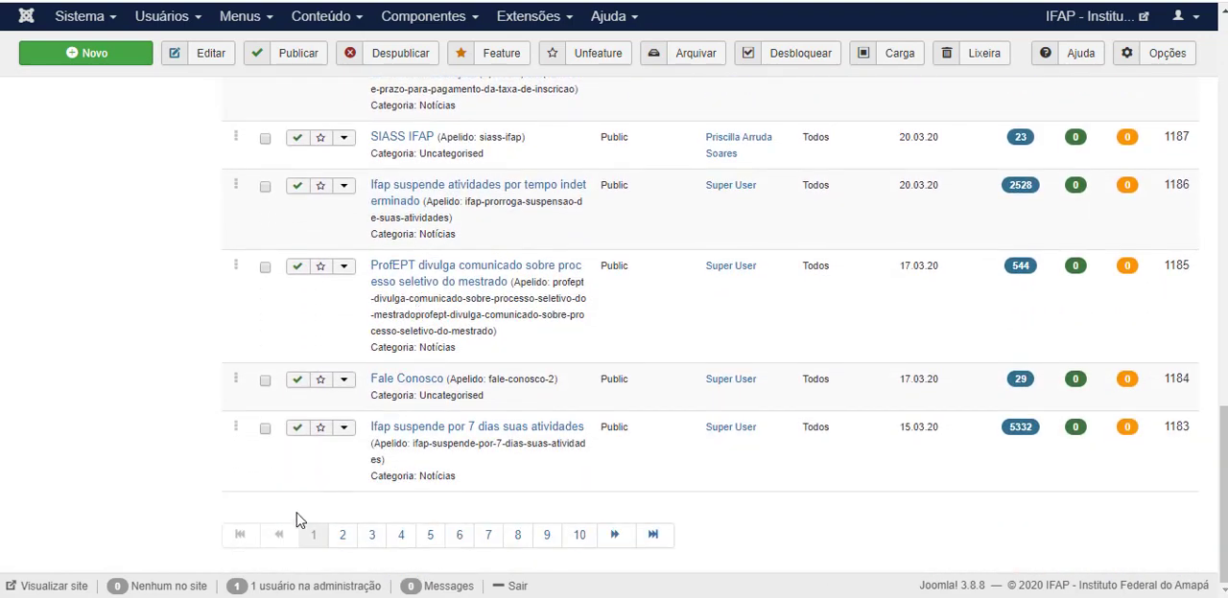
scroll(654, 459, "up", 8)
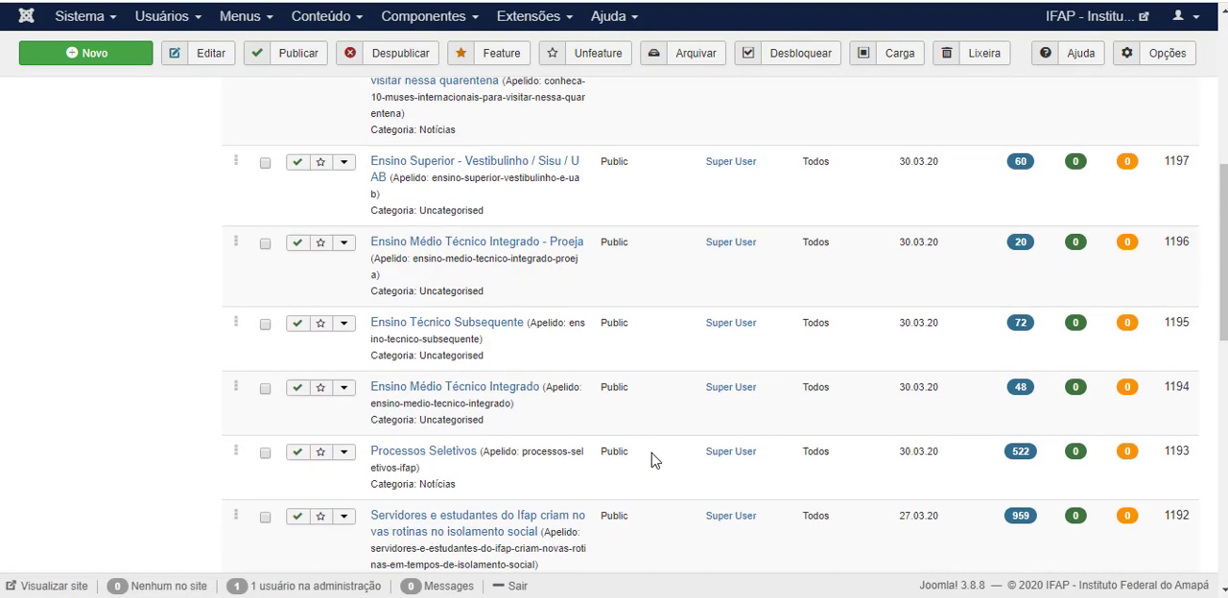
scroll(614, 432, "up", 5)
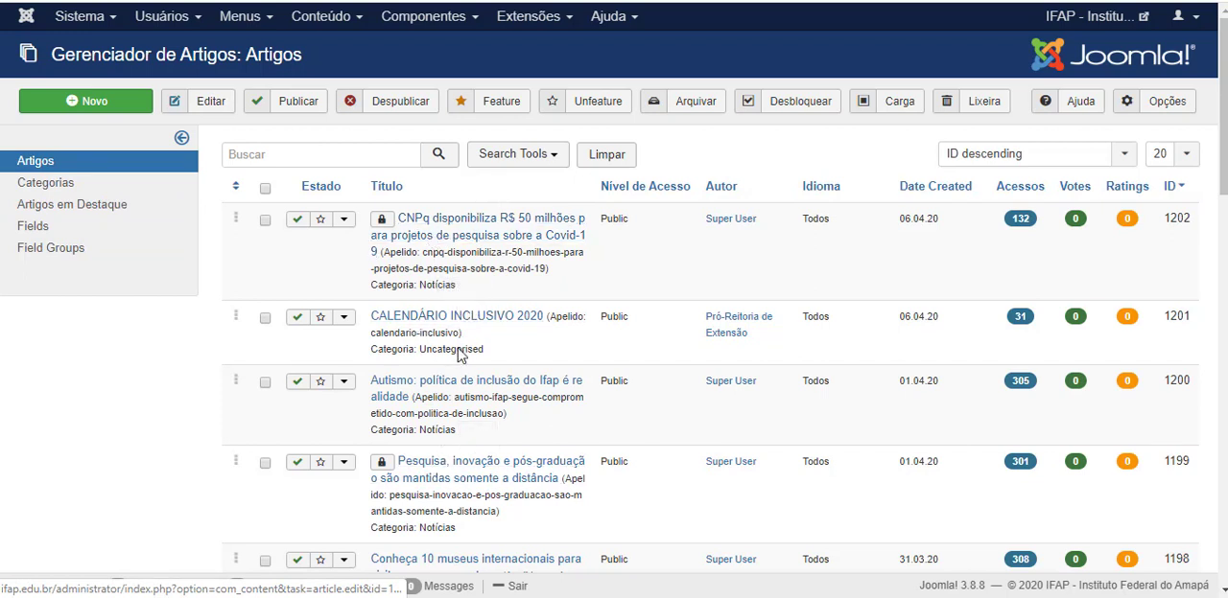
left_click(460, 322)
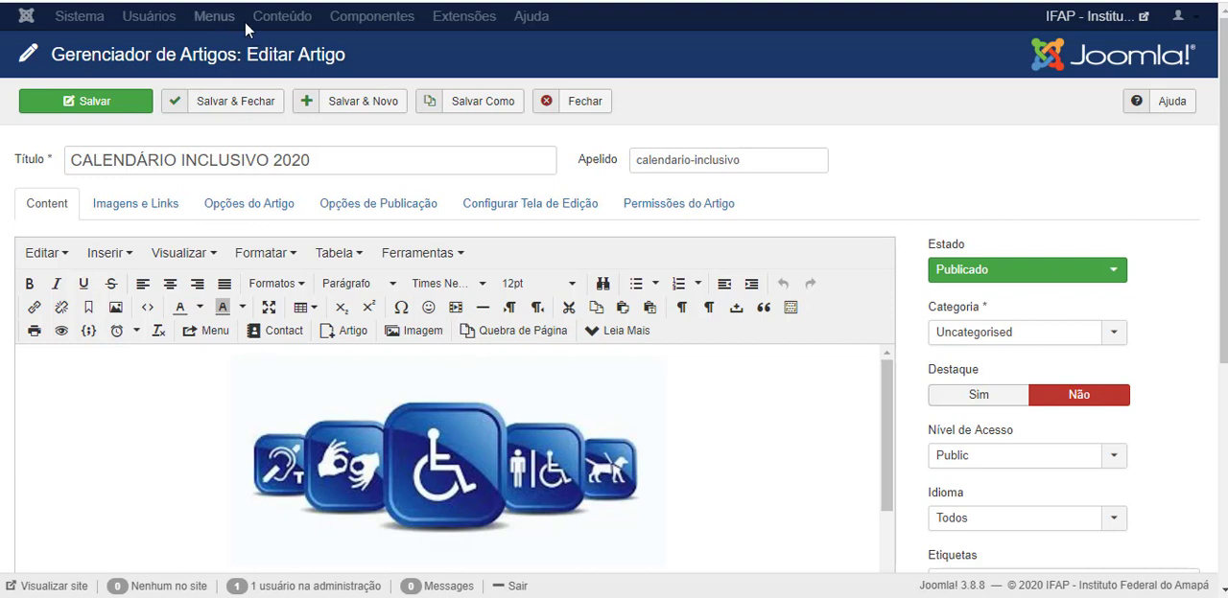
Examine the calendar article's content in the editor, from the header image through the monthly date entries.
scroll(250, 281, "down", 2)
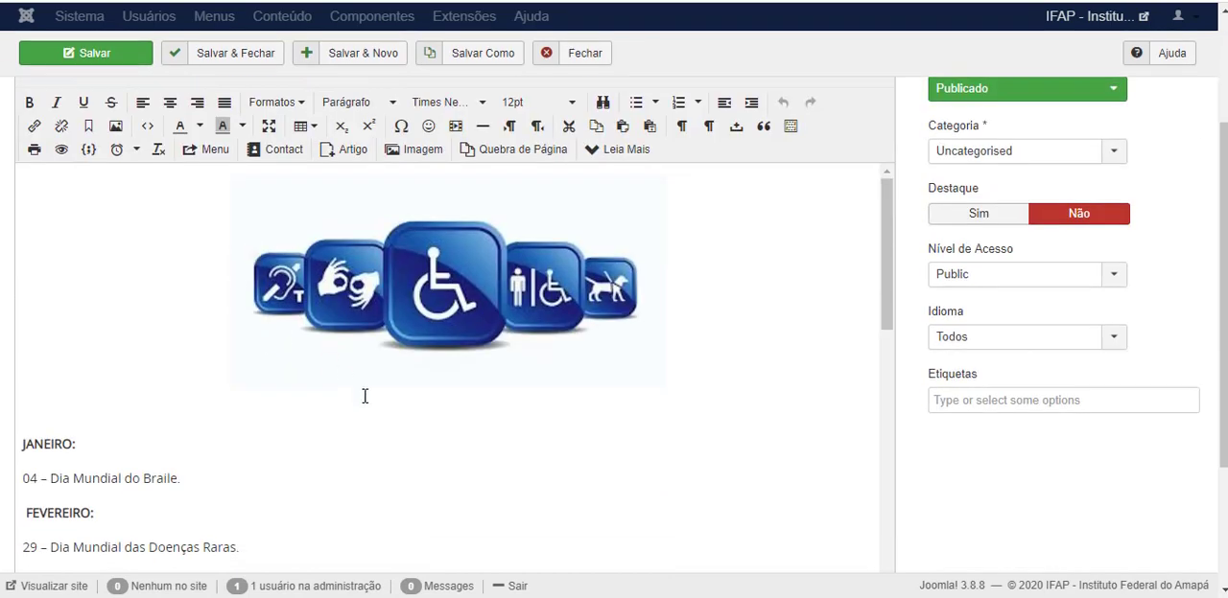
scroll(342, 326, "down", 3)
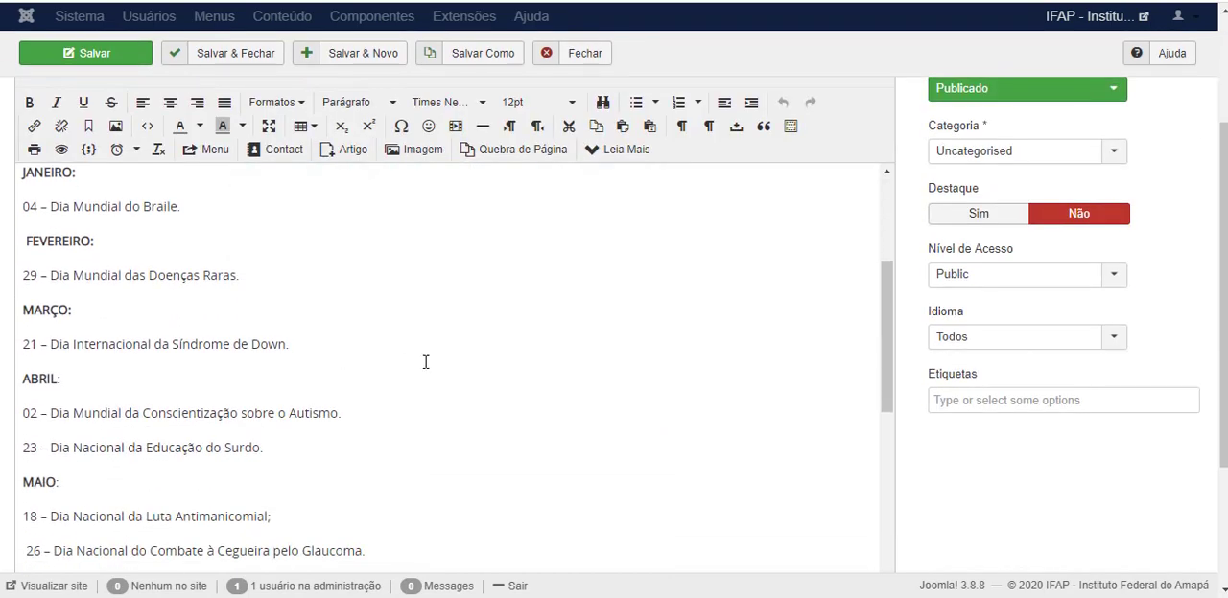
scroll(411, 370, "down", 2)
scroll(305, 414, "up", 4)
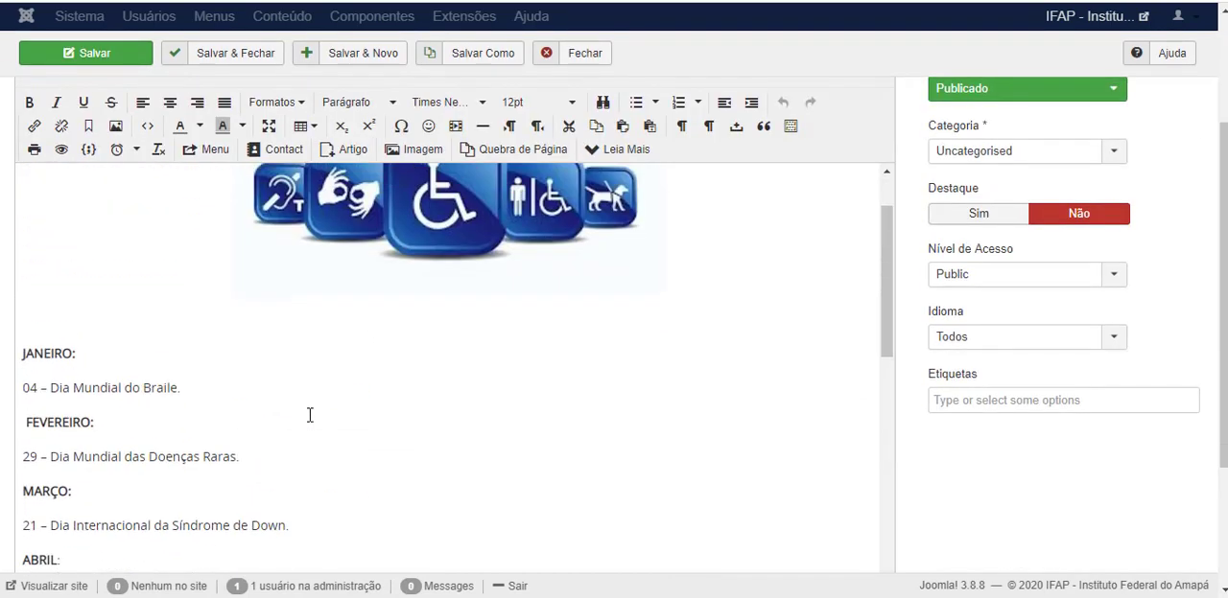
scroll(310, 415, "up", 1)
scroll(318, 392, "down", 9)
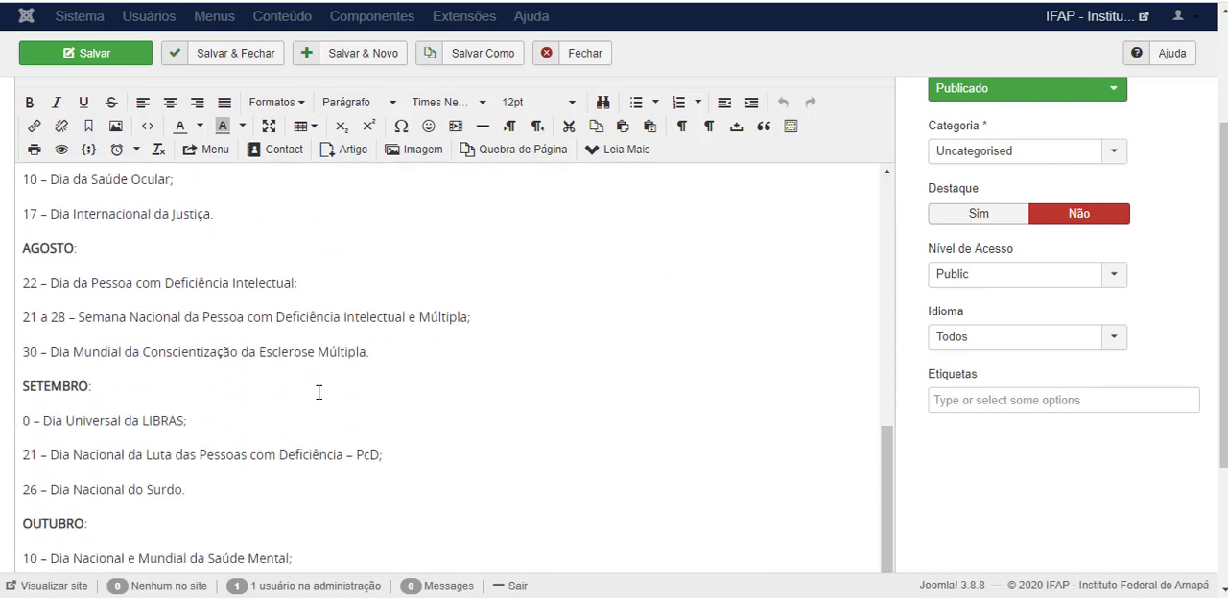
scroll(291, 428, "down", 2)
scroll(574, 446, "up", 10)
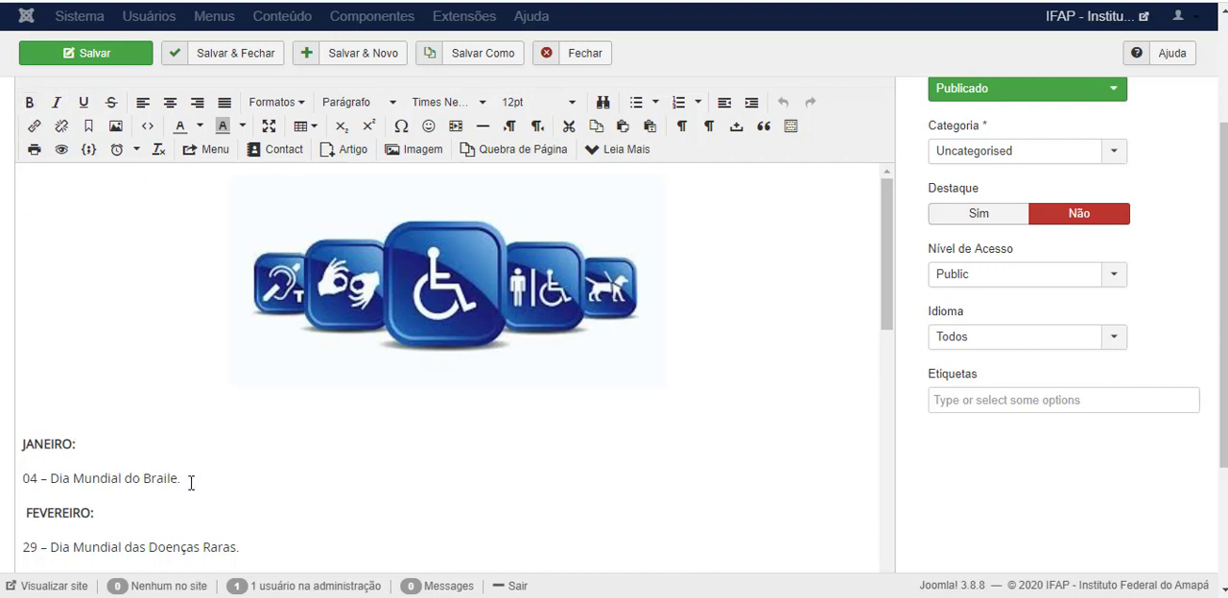
Make the line "04 – Dia Mundial do Braile." under JANEIRO bold.
left_click_drag(191, 483, 25, 470)
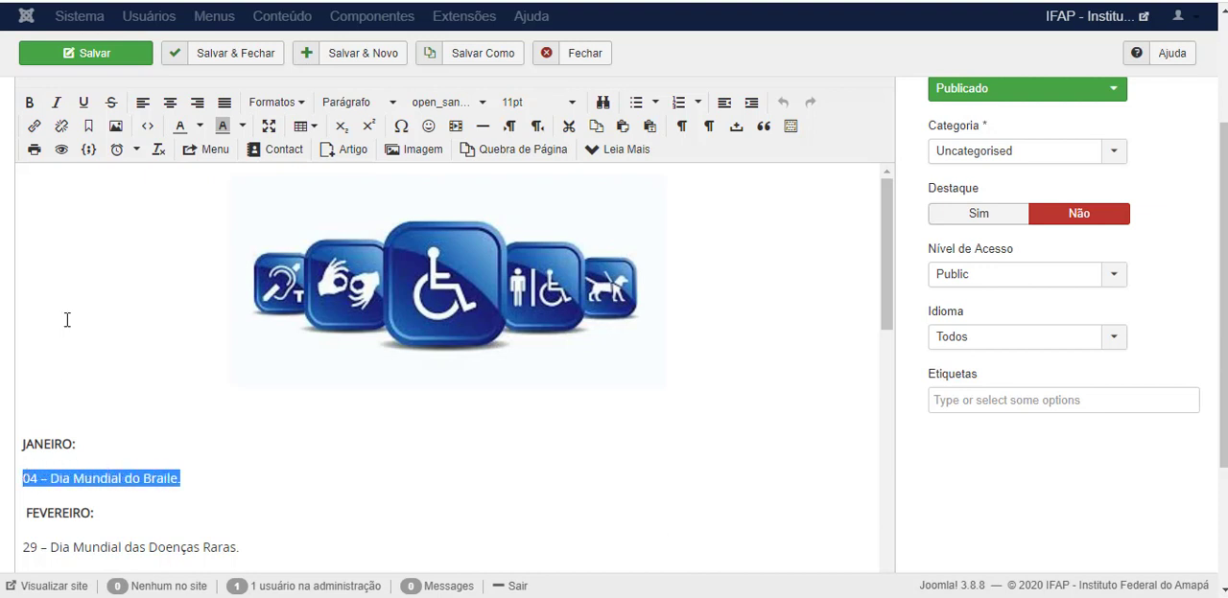
left_click(30, 104)
left_click(218, 489)
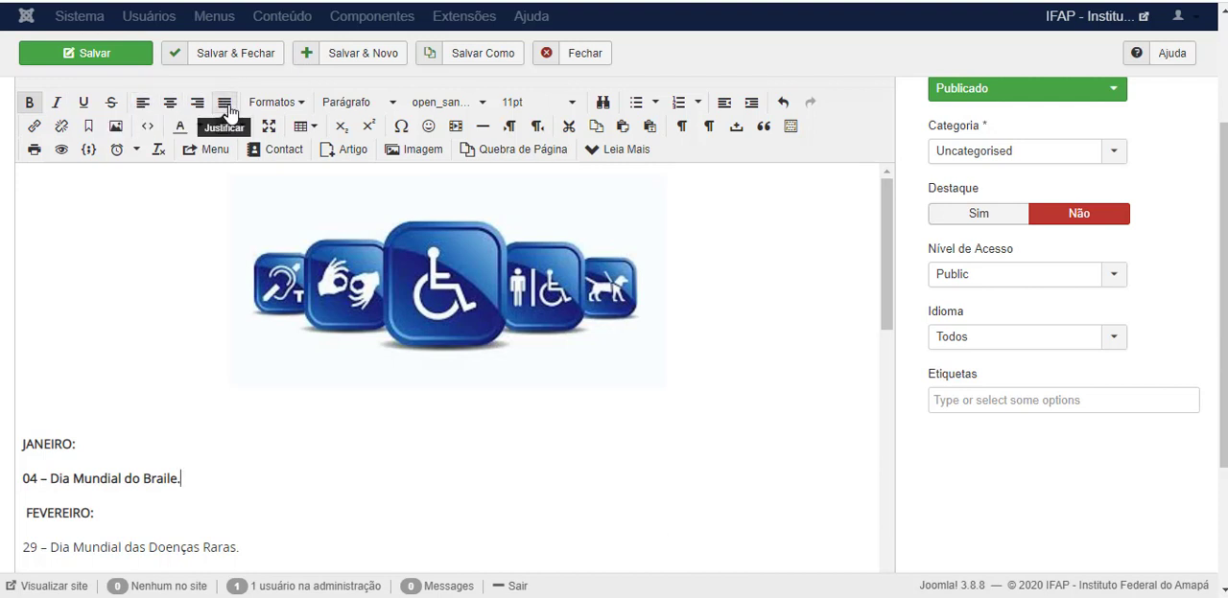
left_click(300, 104)
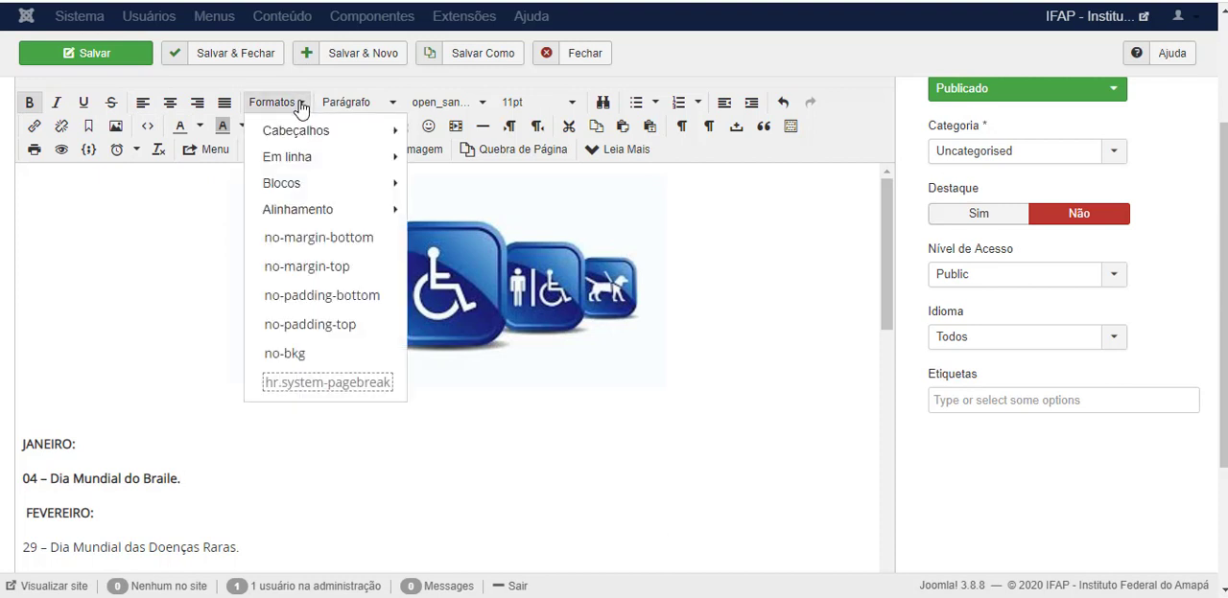
mouse_move(300, 130)
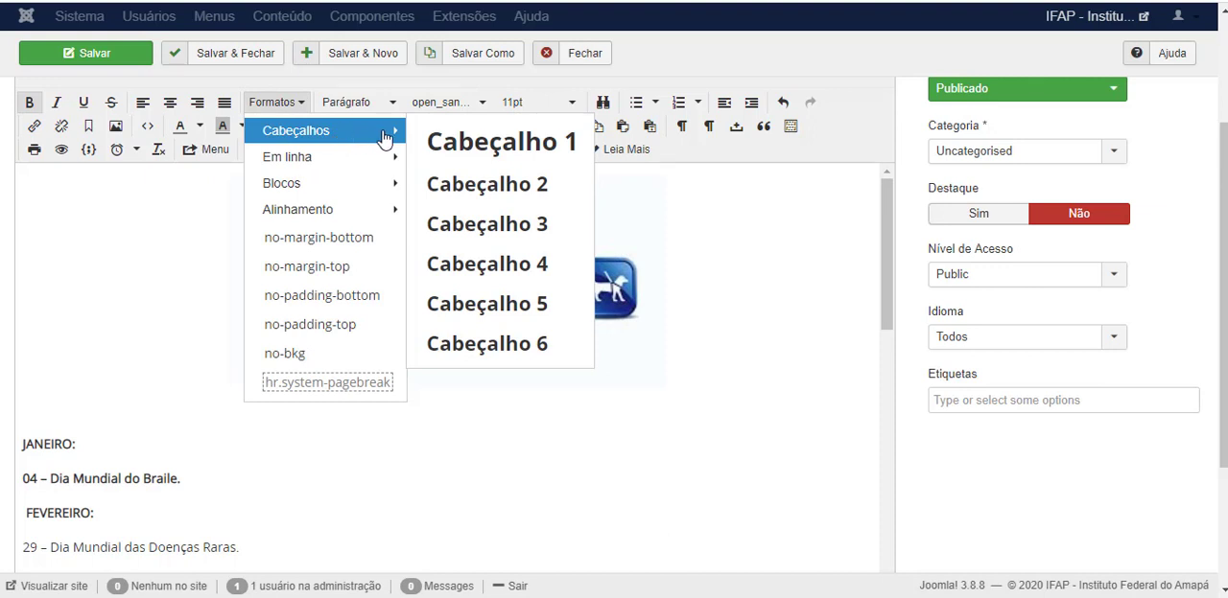
mouse_move(365, 161)
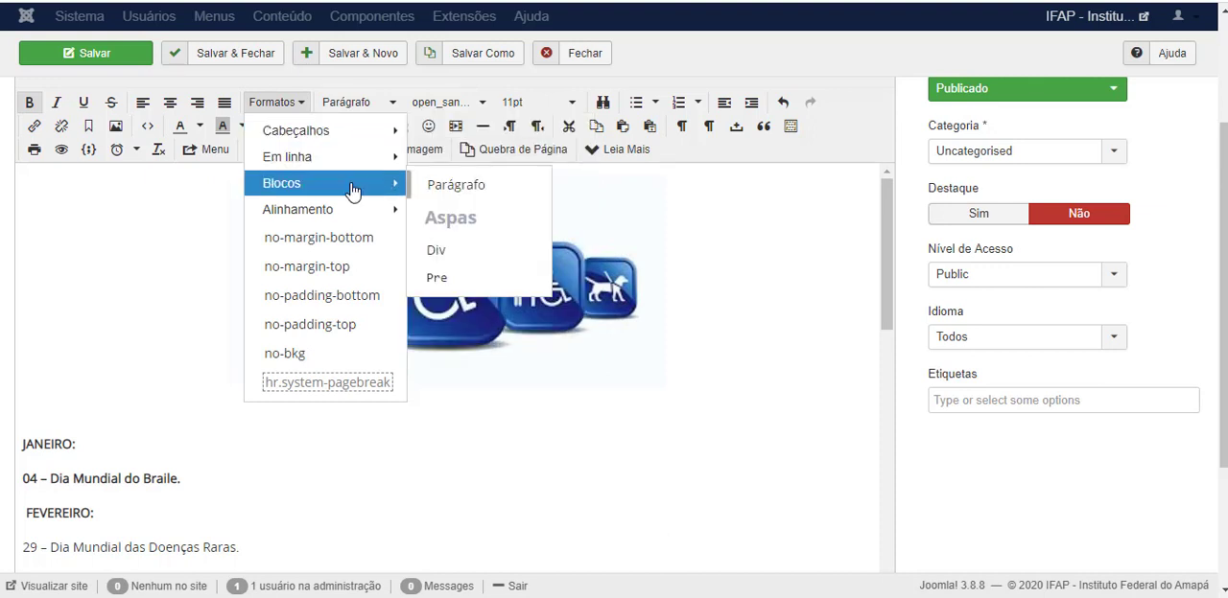
left_click(412, 472)
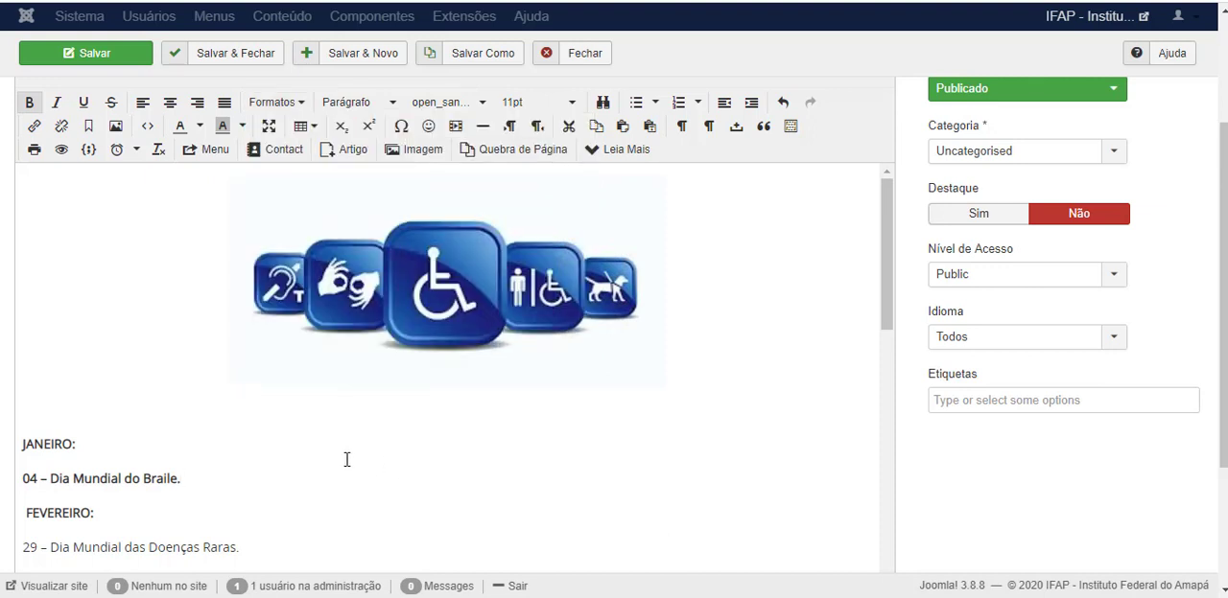
Review the calendar article's text once more and close the article without saving.
scroll(537, 213, "up", 2)
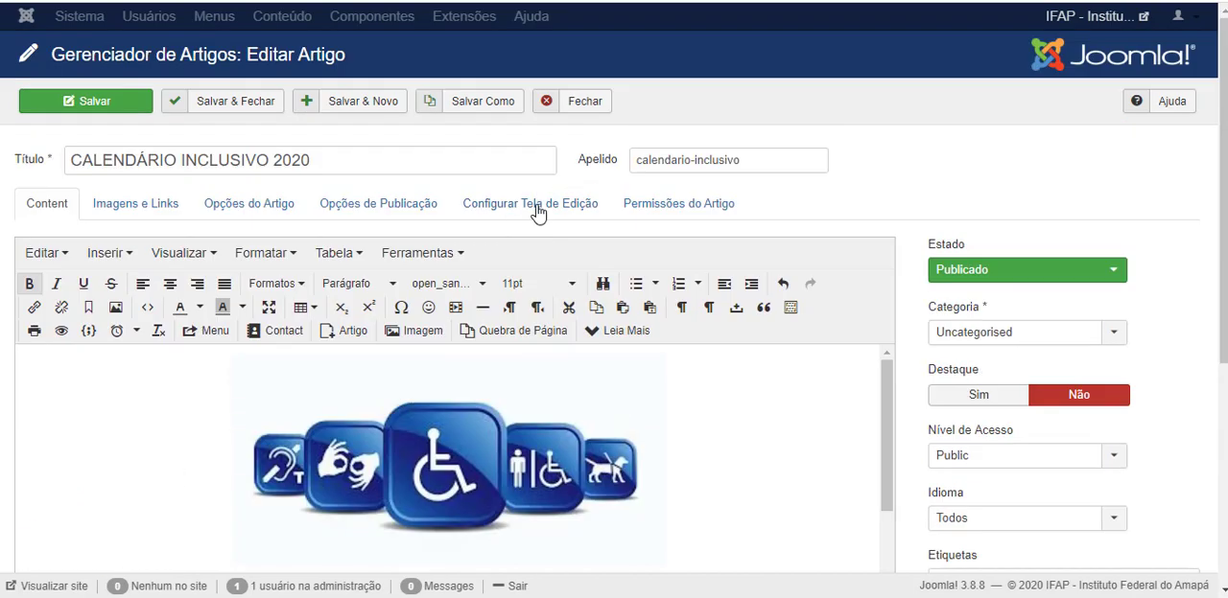
scroll(120, 392, "down", 1)
scroll(120, 393, "down", 6)
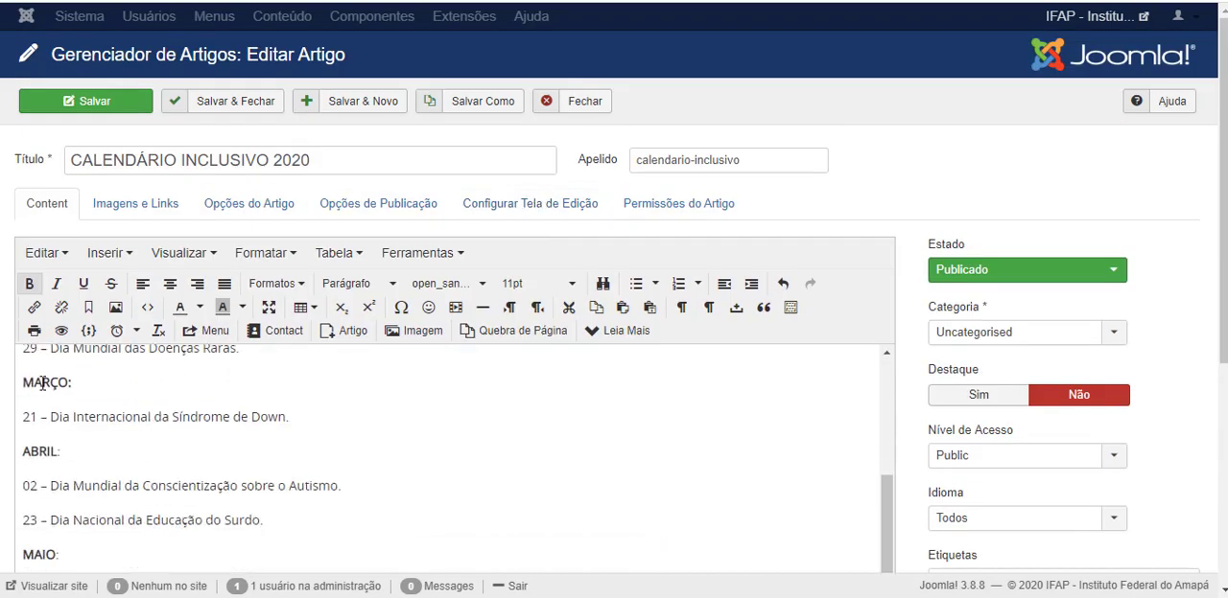
scroll(65, 402, "up", 5)
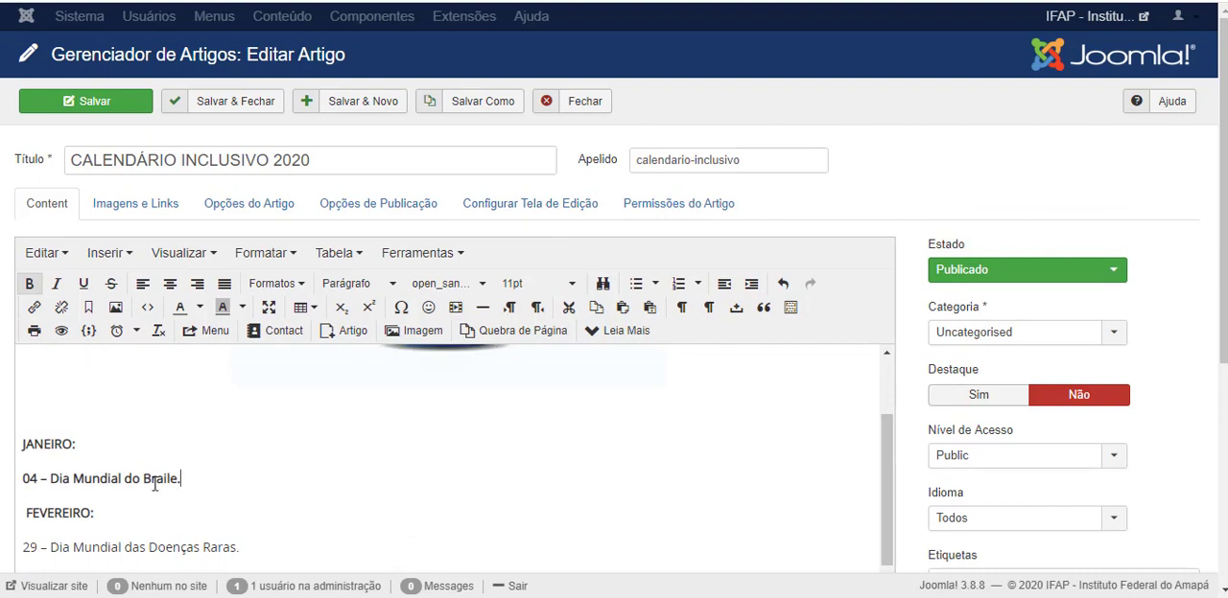
left_click(581, 105)
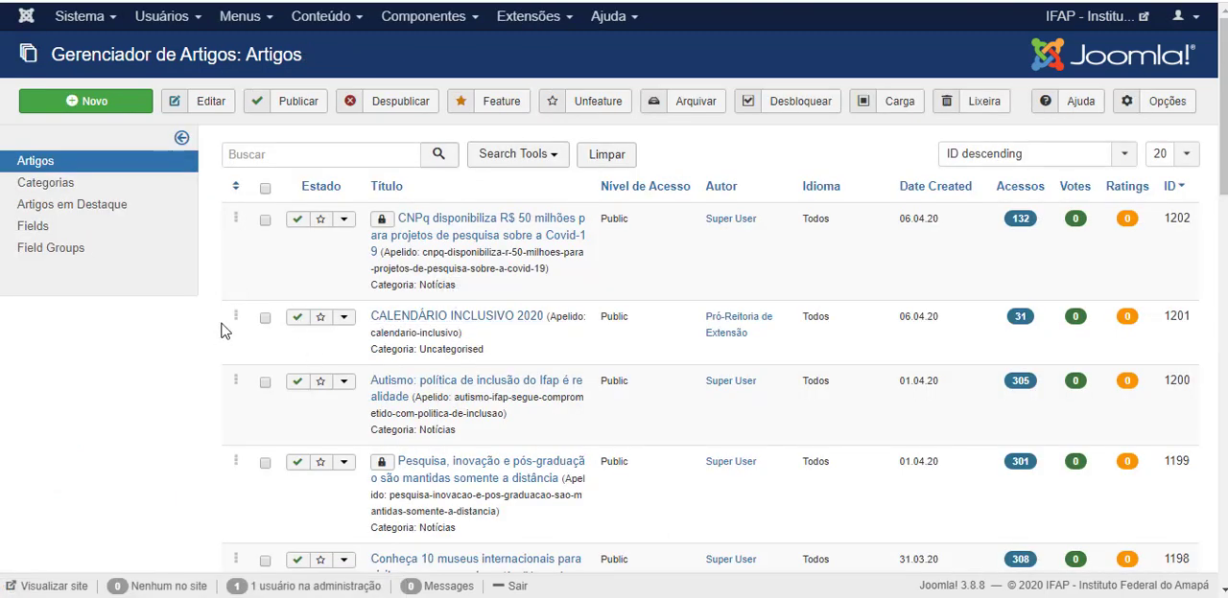
Start a new article and highlight the "Missão, Visão e Valores" heading on the public site as a title example.
left_click(96, 105)
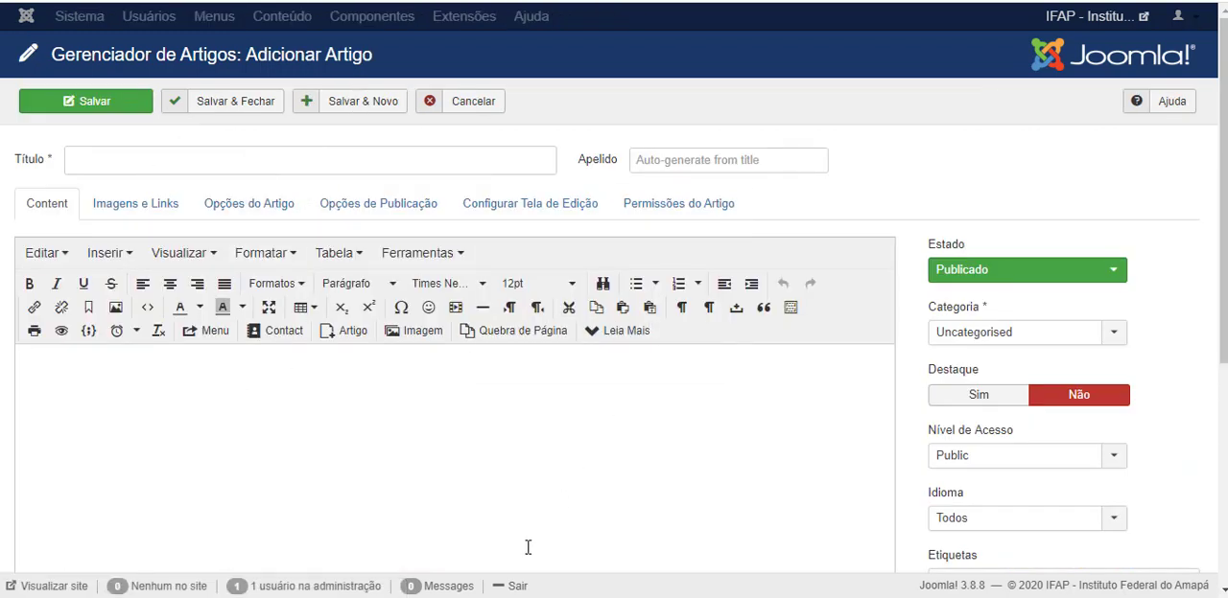
left_click(145, 156)
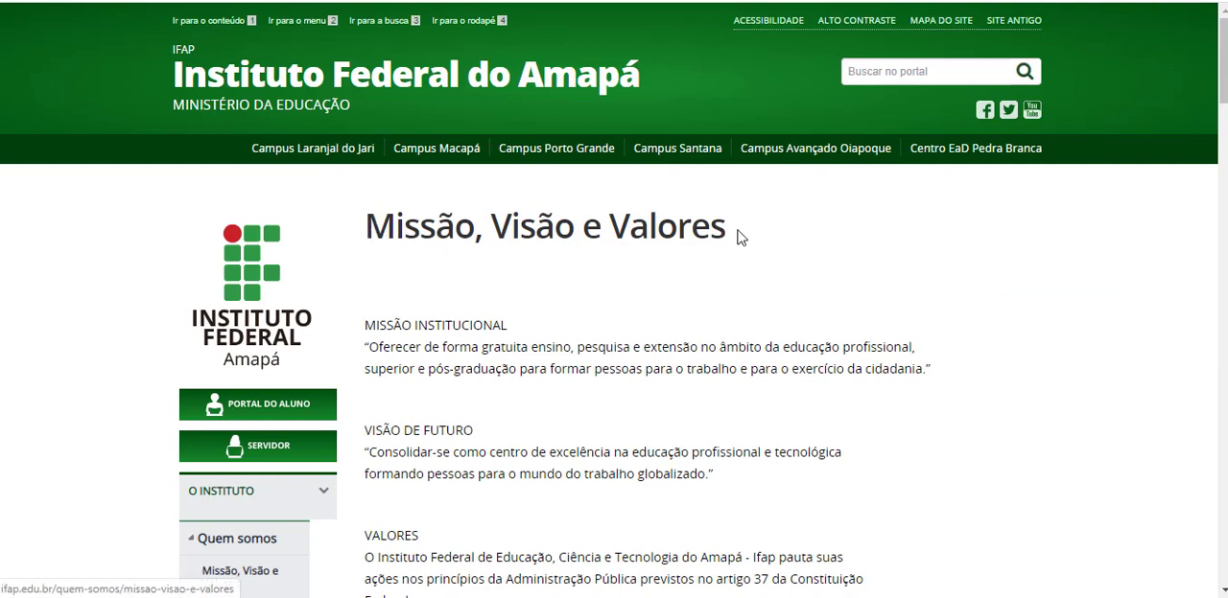
left_click_drag(740, 238, 370, 203)
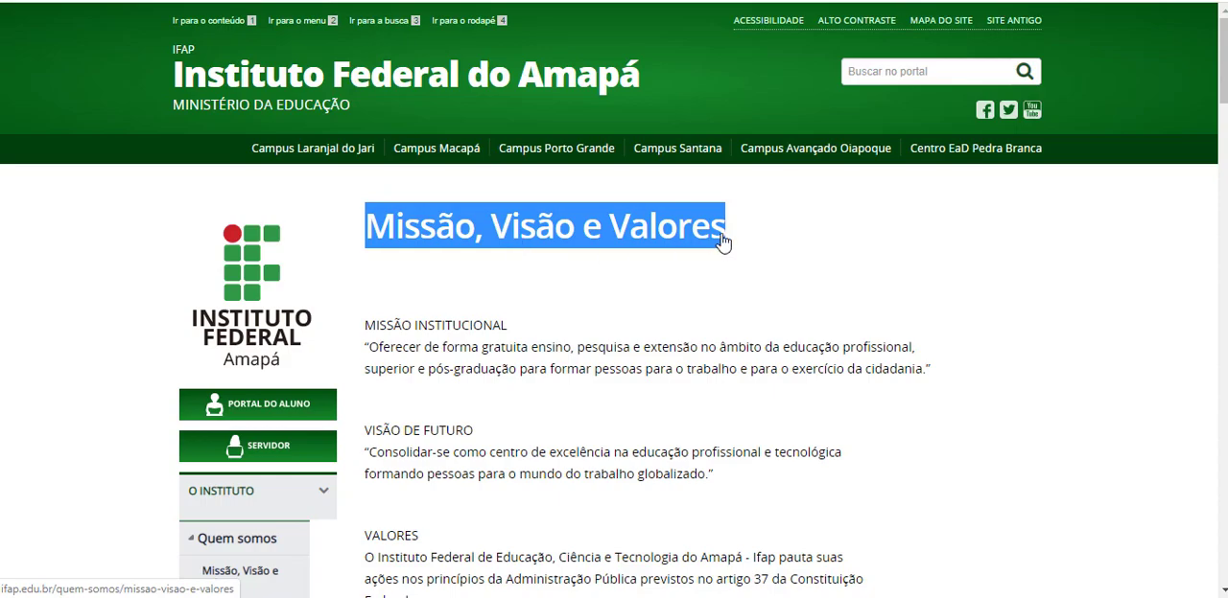
key("ctrl+Tab")
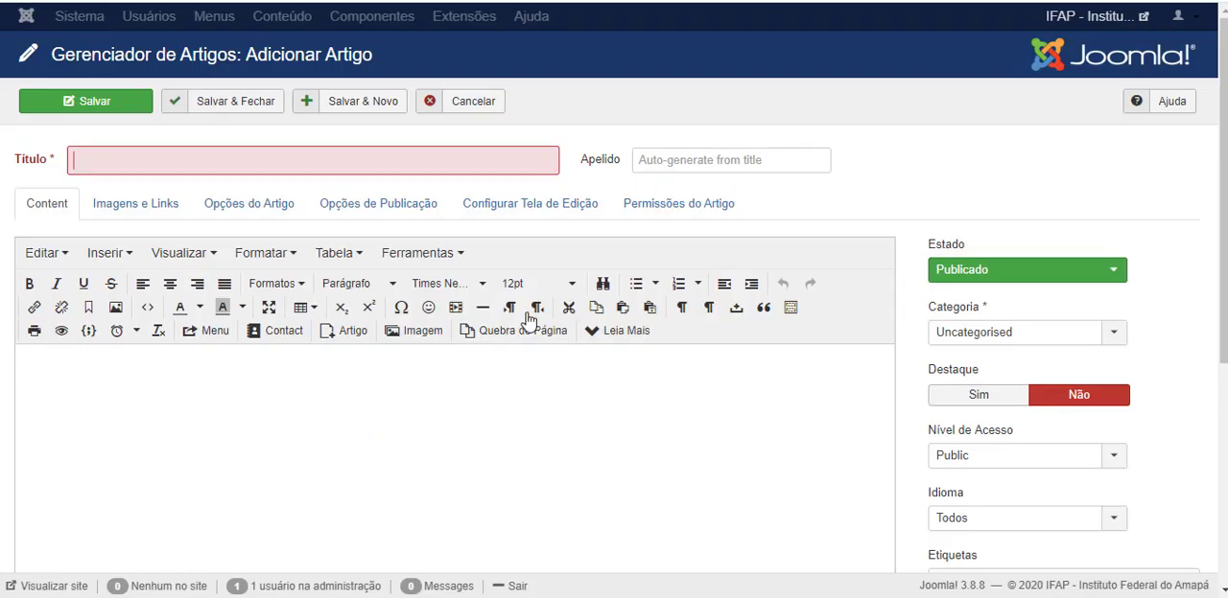
scroll(384, 347, "down", 2)
left_click(218, 272)
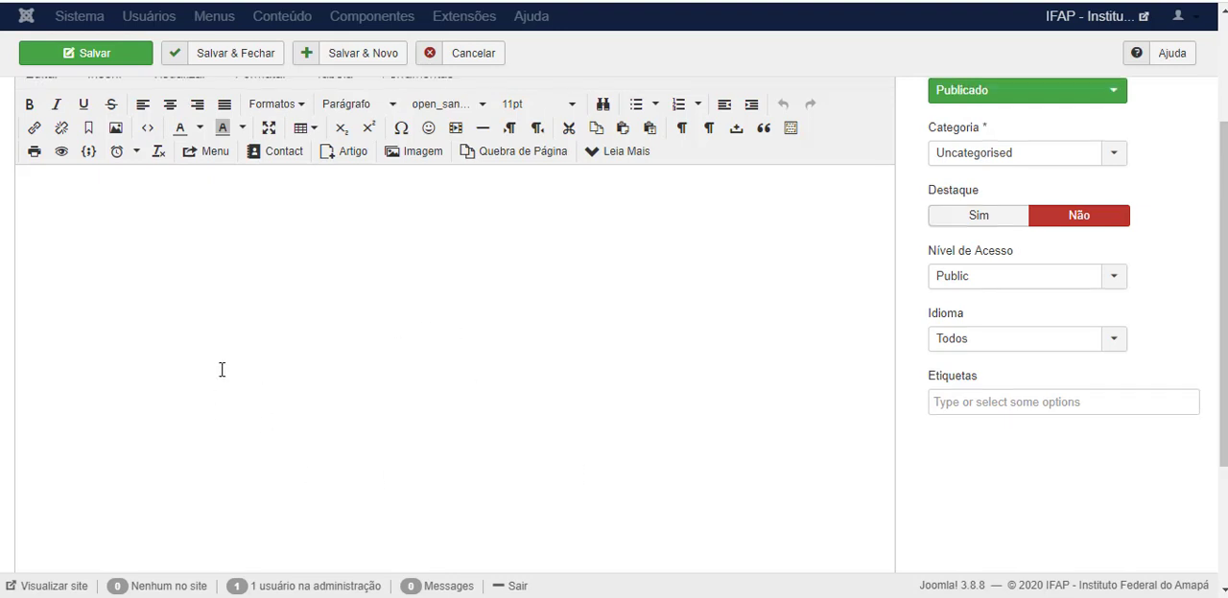
scroll(221, 369, "up", 1)
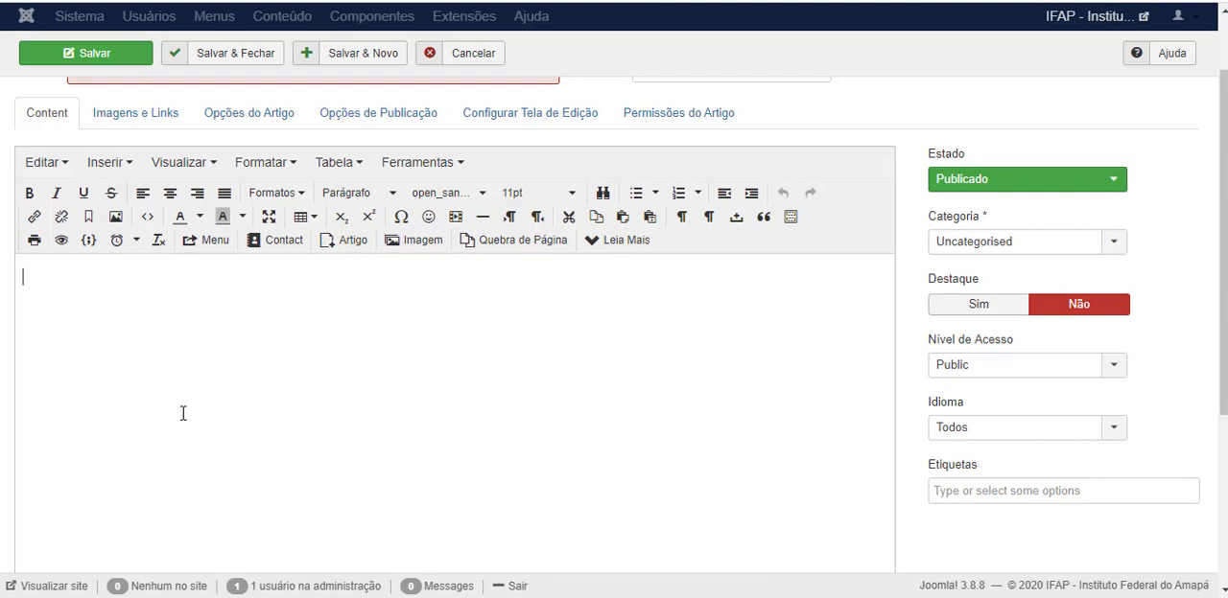
left_click(105, 167)
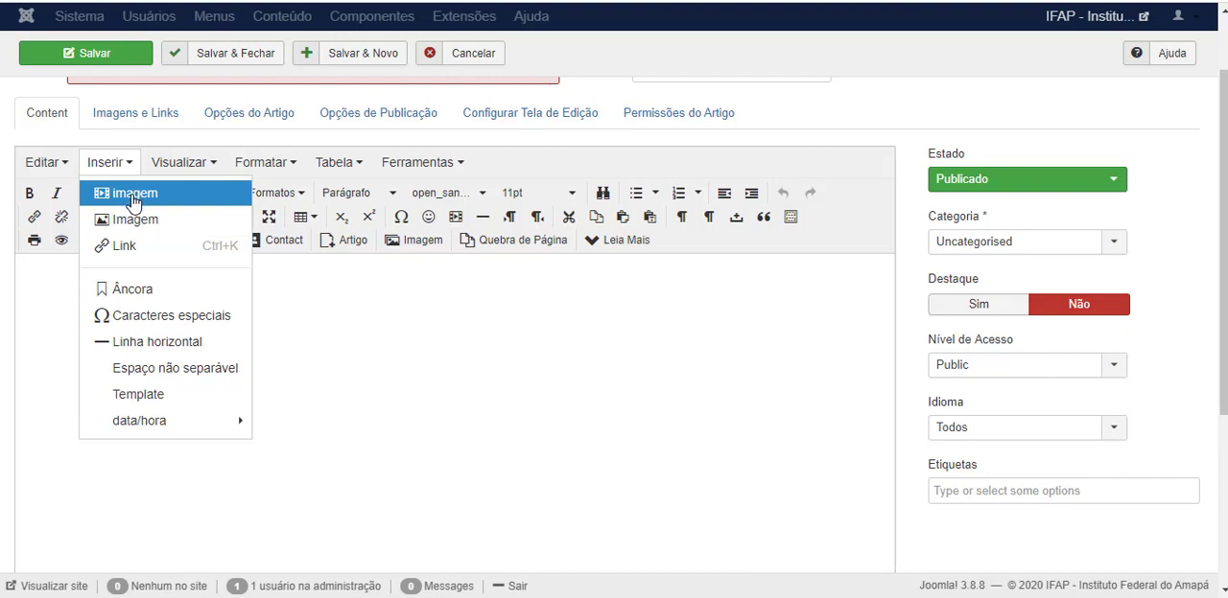
left_click(133, 199)
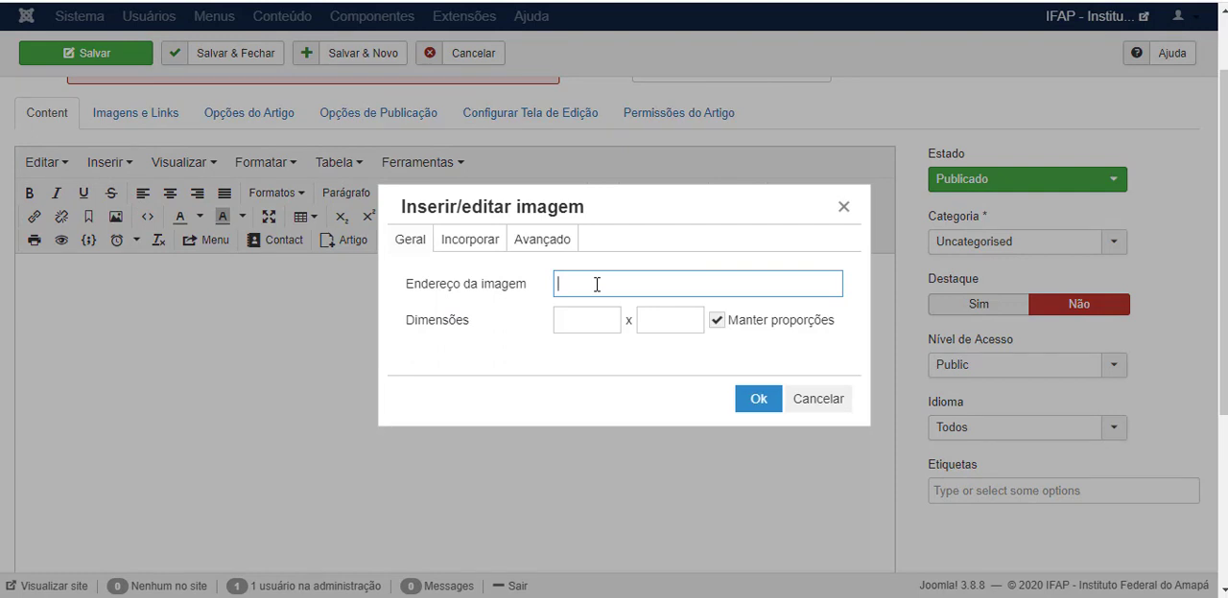
type("https://youtu.be/5JfTWoHSZFc")
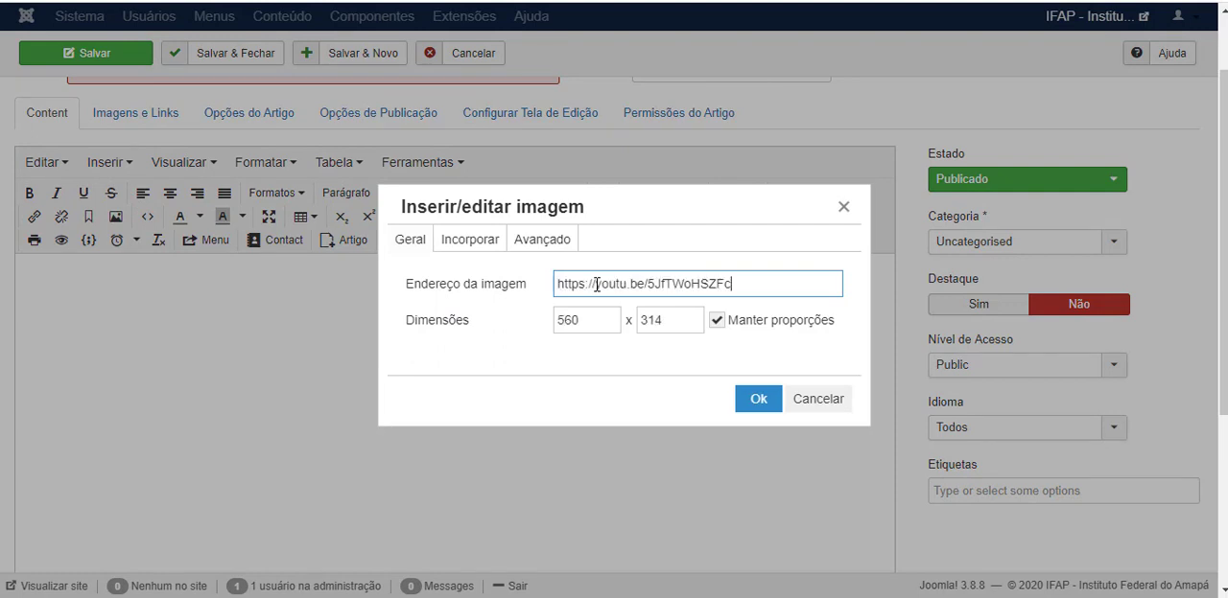
left_click(757, 401)
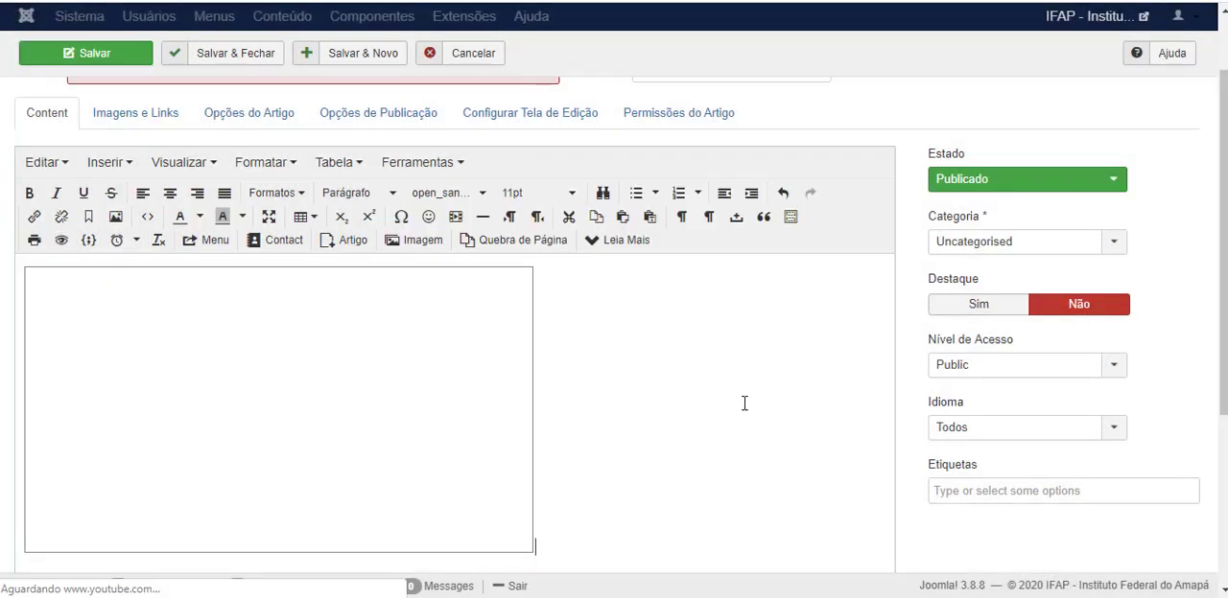
Centre the embedded YouTube video in the body of the new article.
scroll(630, 389, "down", 2)
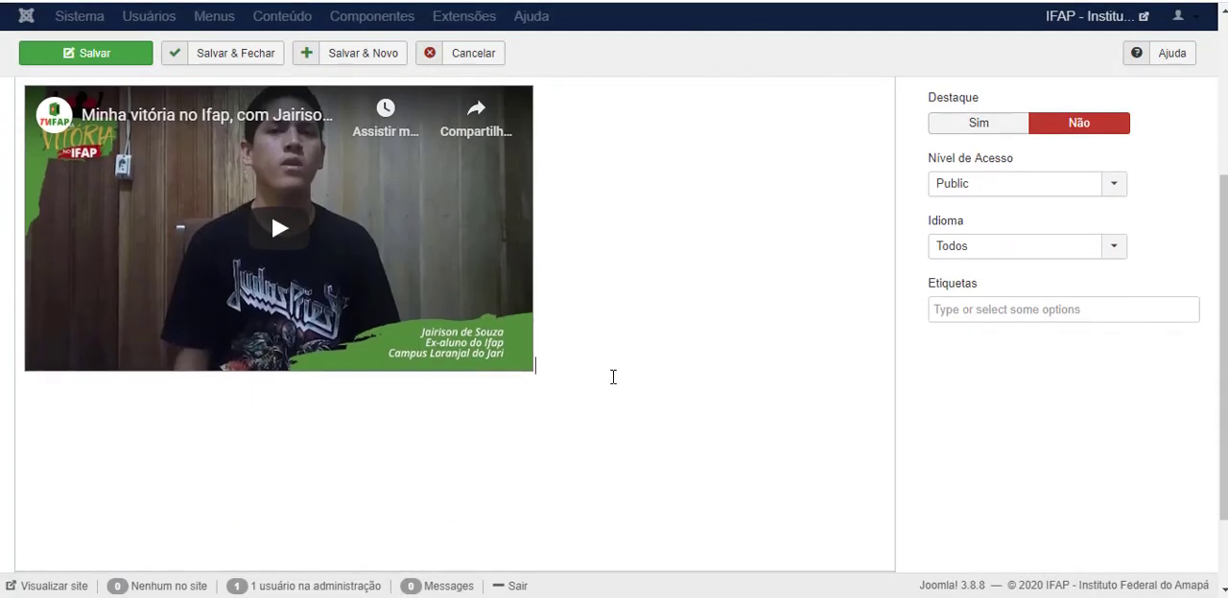
scroll(655, 327, "up", 1)
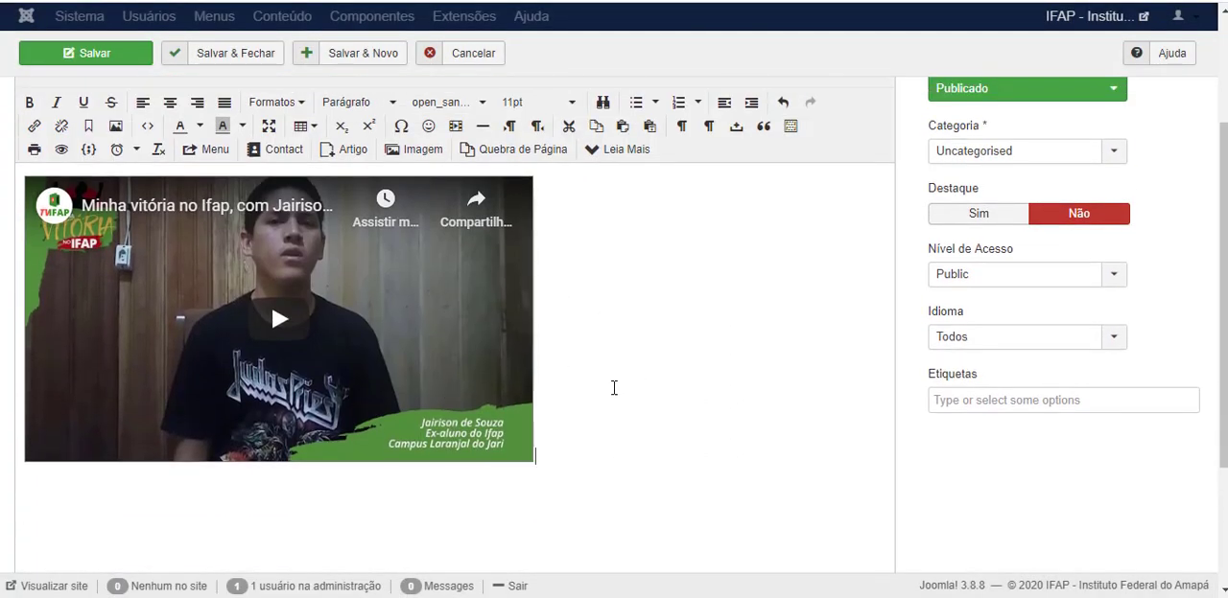
left_click(170, 102)
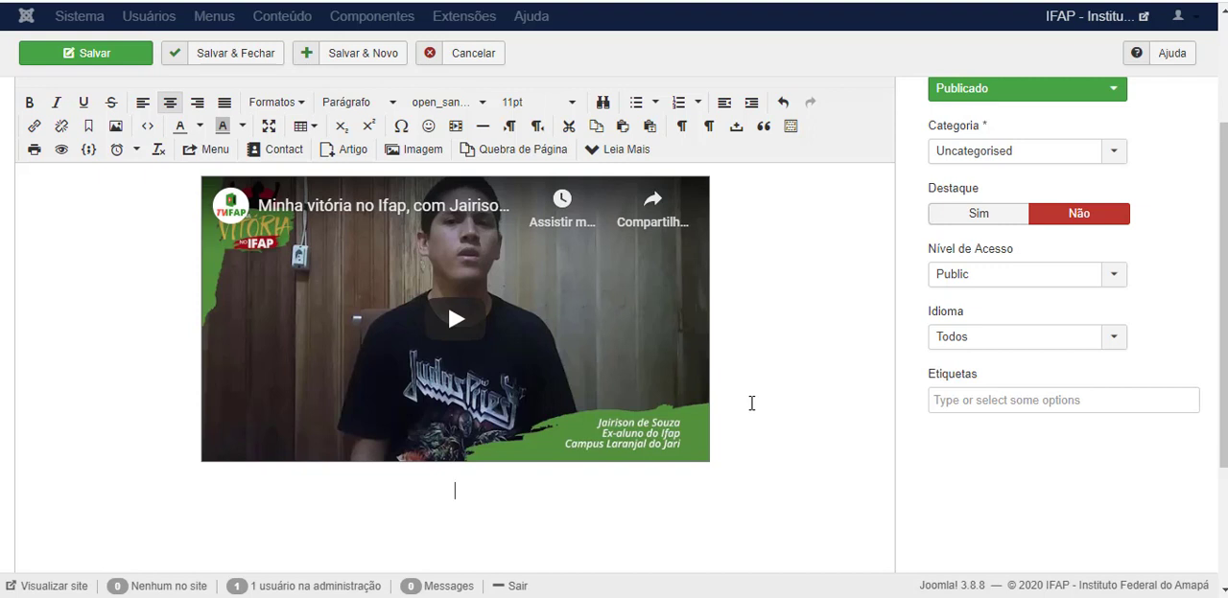
Add the text "Conteúdo" below the video and pull it up onto the same line as the video.
type("Conteúdo")
key("shift+Left")
key("shift+Left")
key("shift+Left")
key("shift+Left")
key("shift+Left")
key("shift+Left")
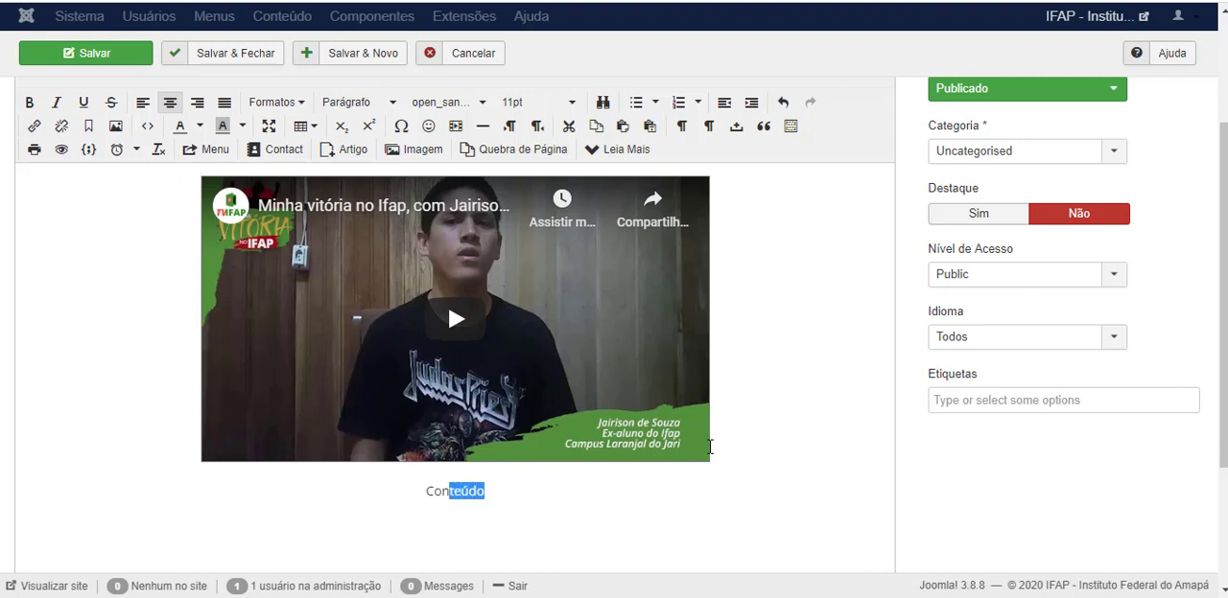
key("Left")
key("BackSpace")
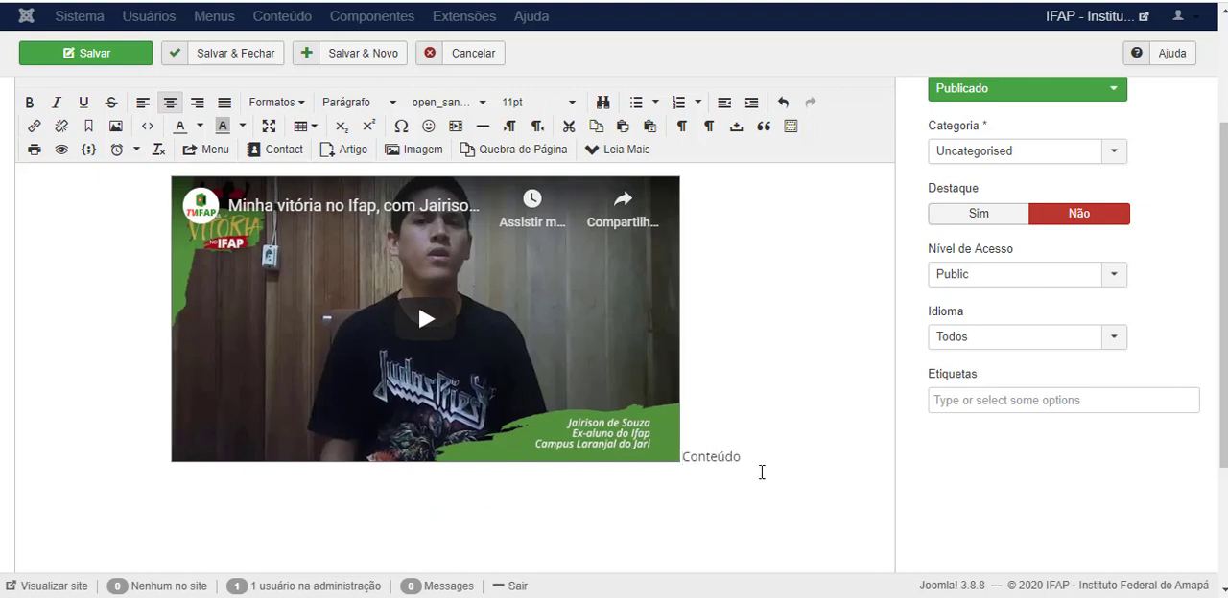
Title the new article "Minha Vitória IFAP".
scroll(761, 472, "up", 2)
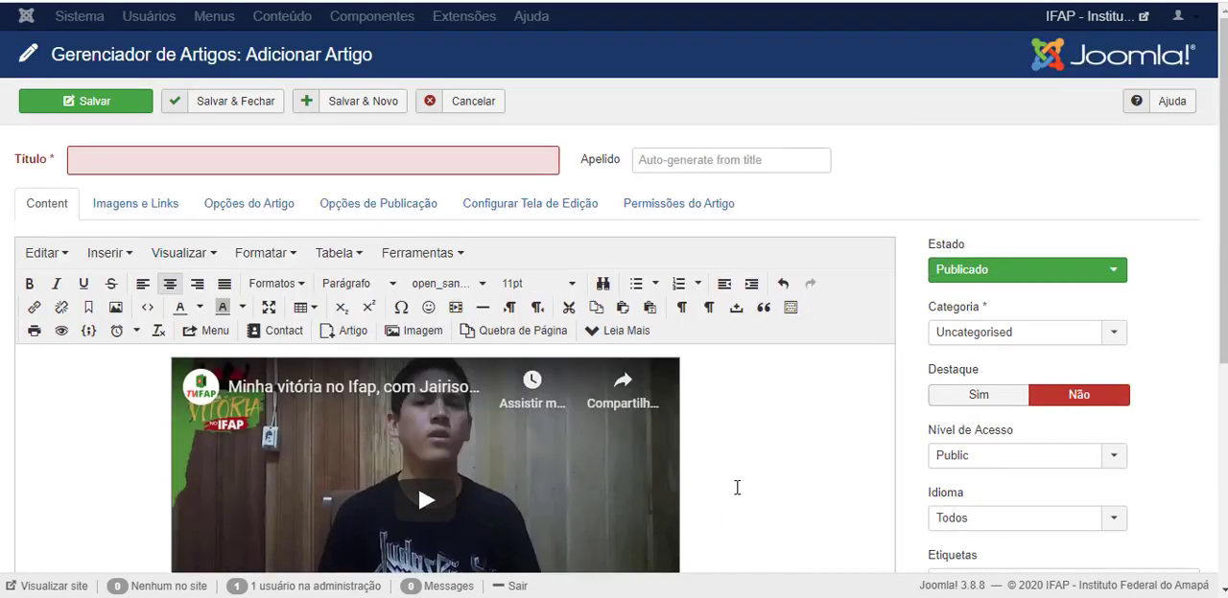
scroll(737, 489, "down", 3)
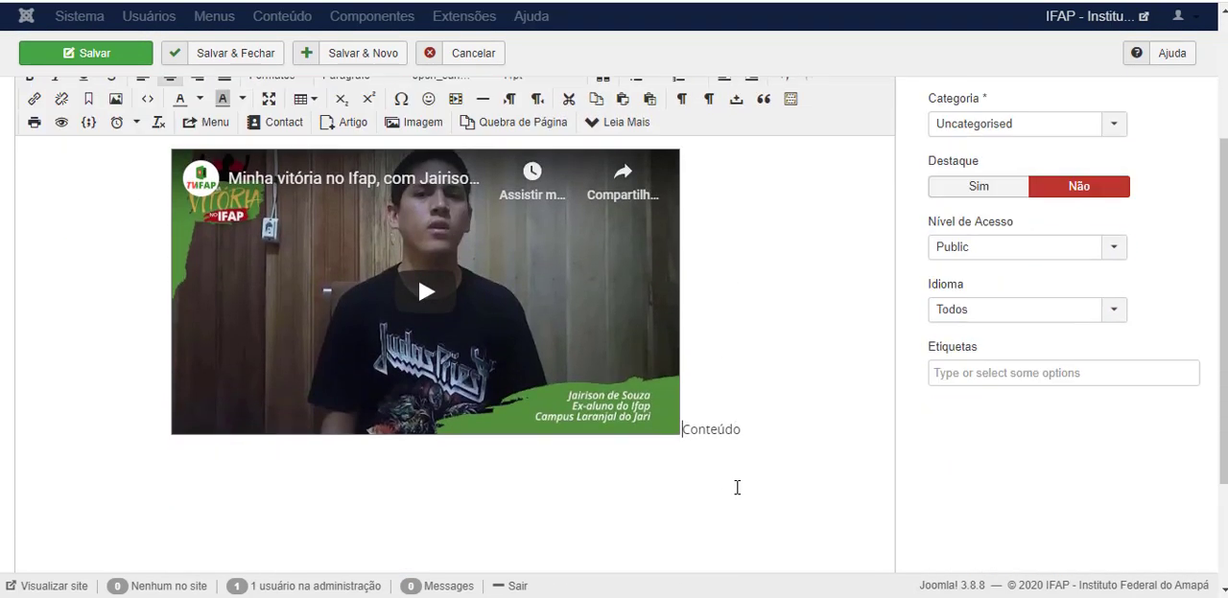
scroll(766, 415, "up", 2)
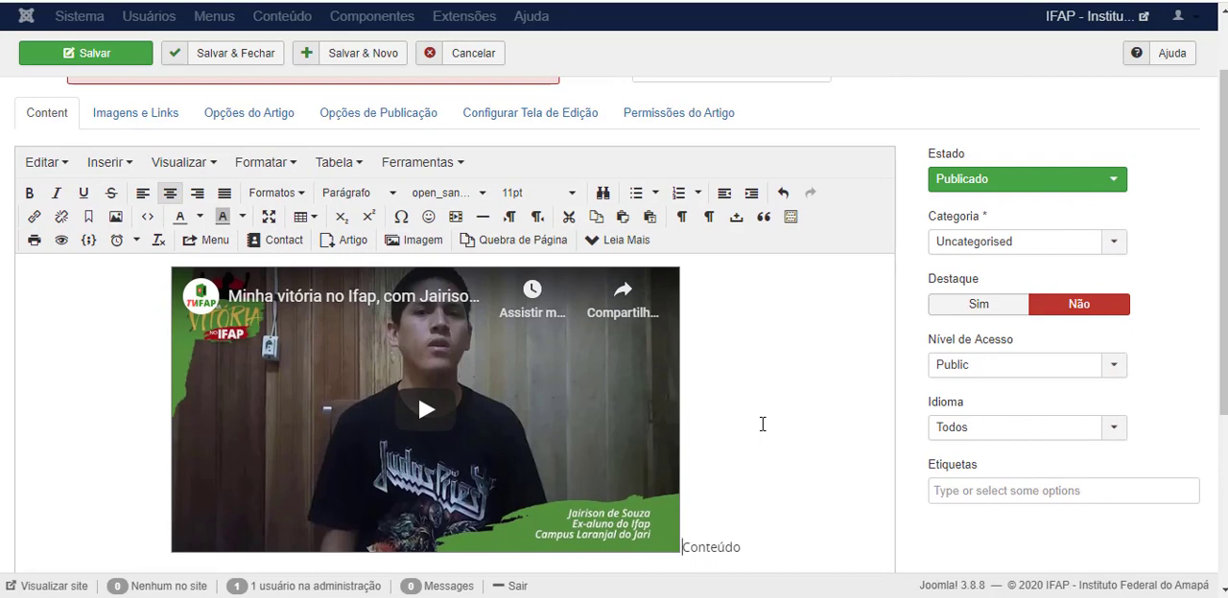
scroll(762, 424, "up", 1)
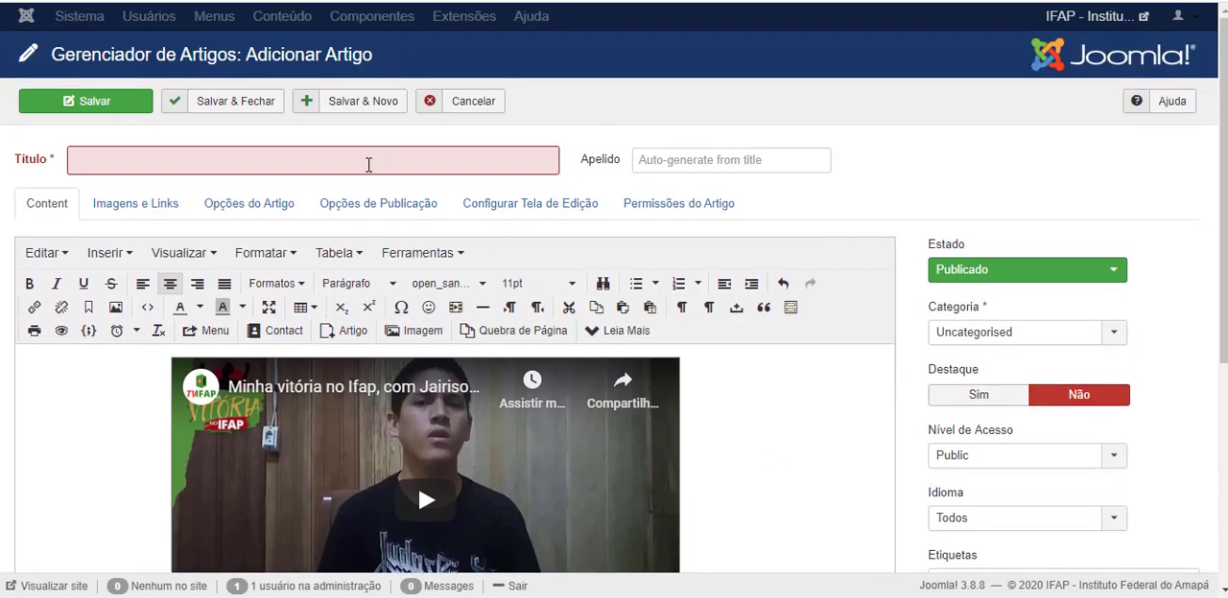
left_click(297, 163)
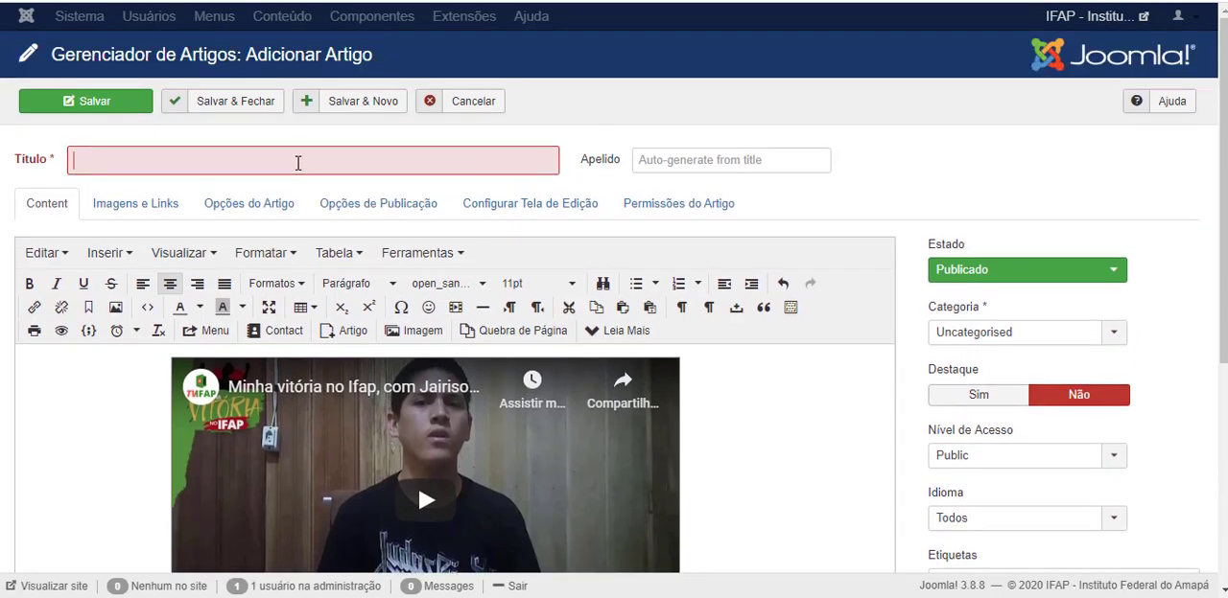
type("Minha Vi")
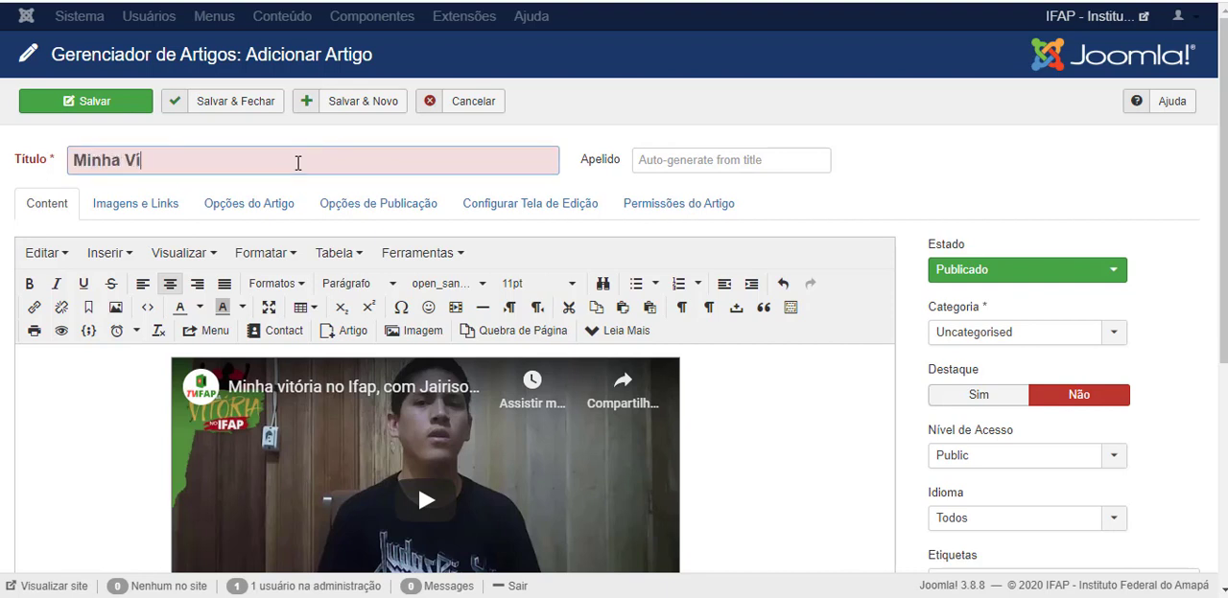
type("tória IFAP")
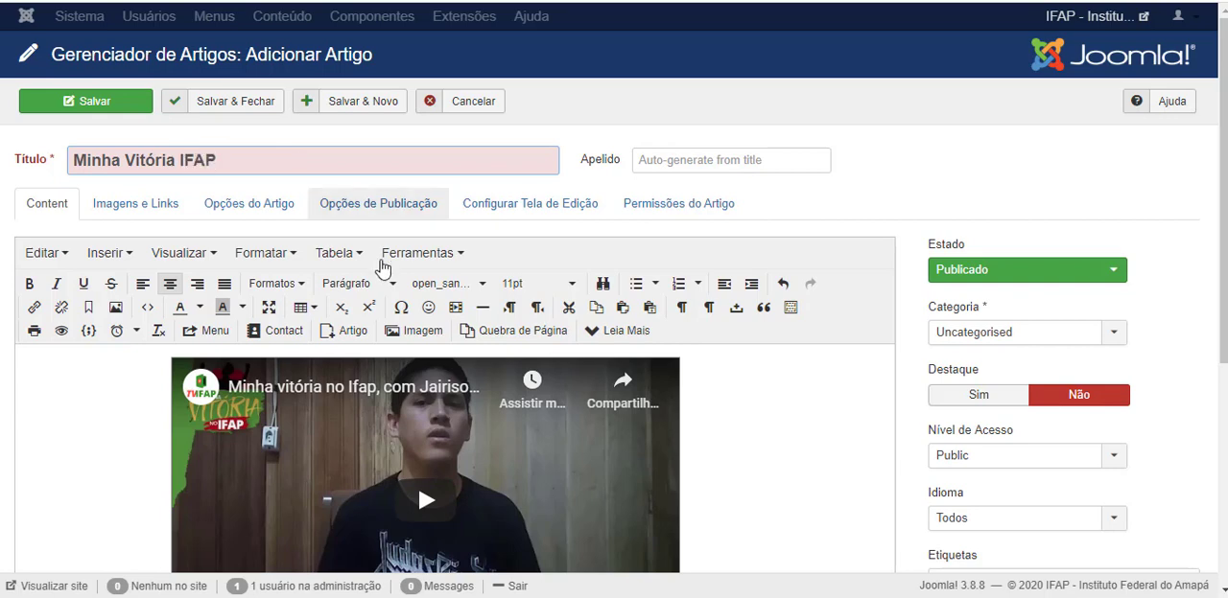
Delete the word "Conteúdo" beside the video.
scroll(408, 385, "down", 3)
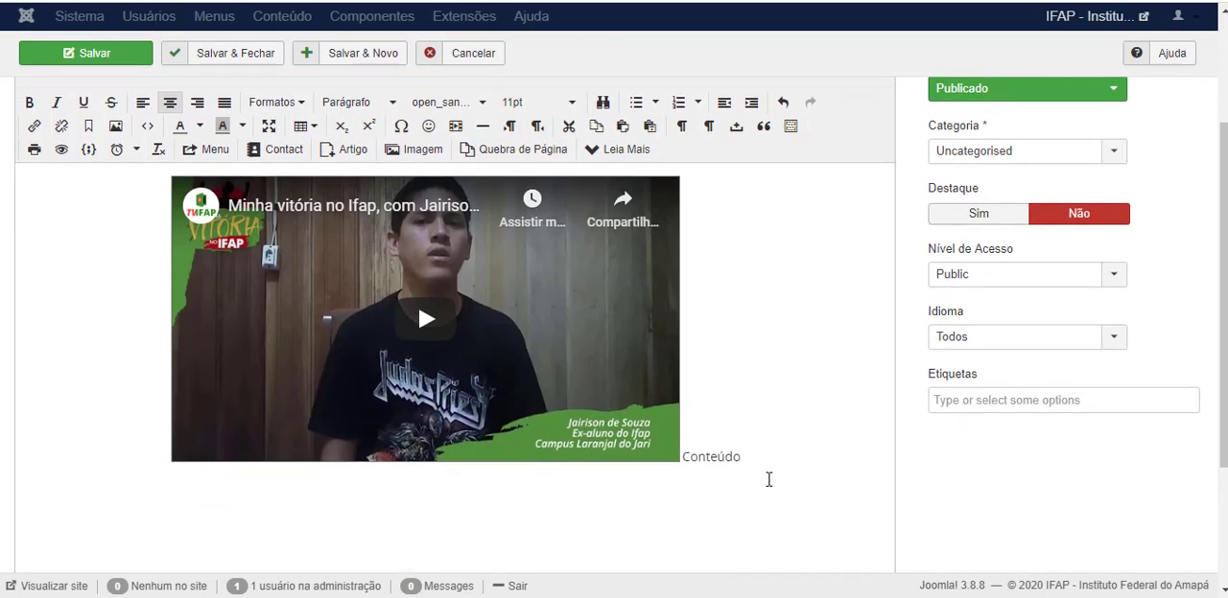
key("BackSpace")
key("BackSpace")
key("BackSpace")
key("BackSpace")
key("BackSpace")
key("BackSpace")
key("BackSpace")
key("BackSpace")
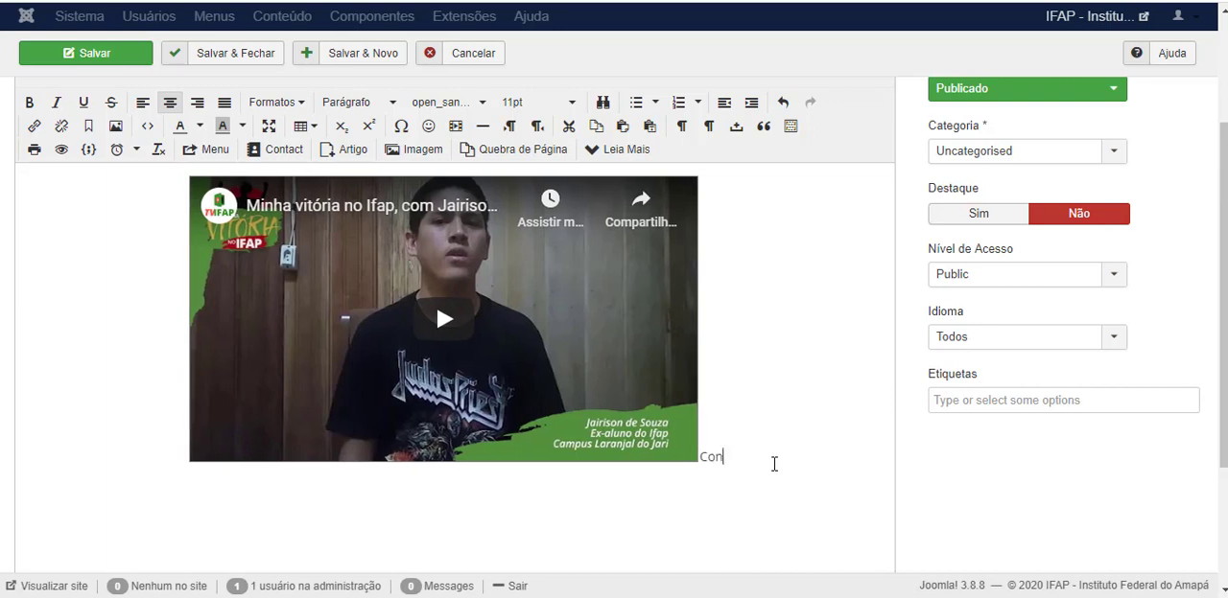
Assign the article to the Notícias category and close it without saving.
scroll(774, 464, "up", 3)
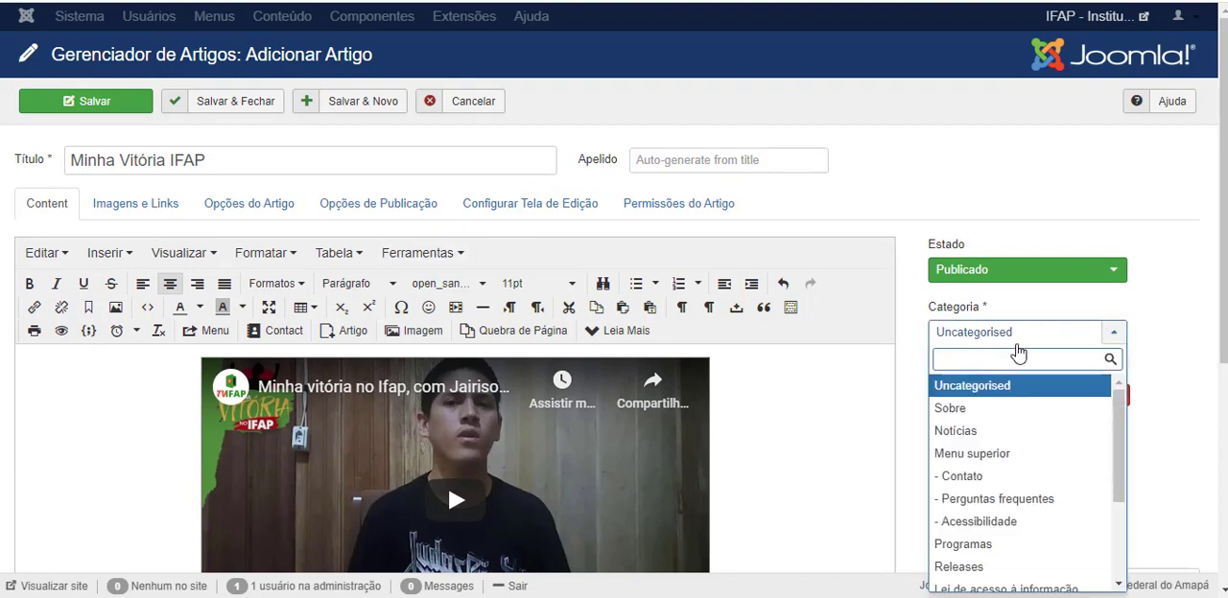
left_click(955, 432)
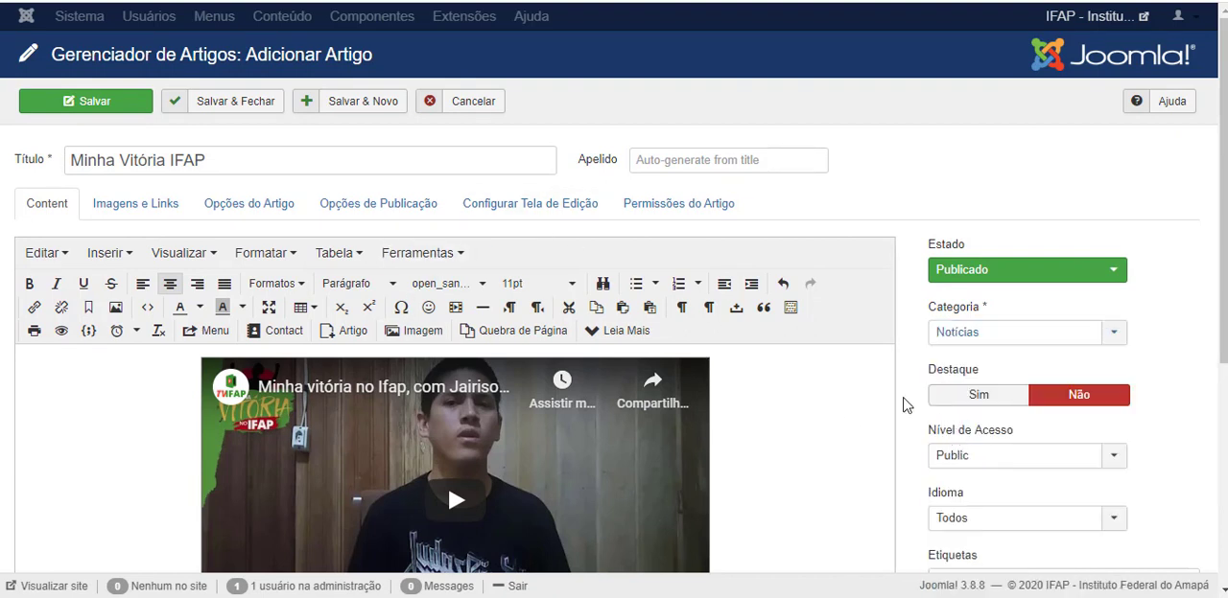
scroll(903, 412, "down", 4)
scroll(192, 449, "up", 5)
left_click(468, 104)
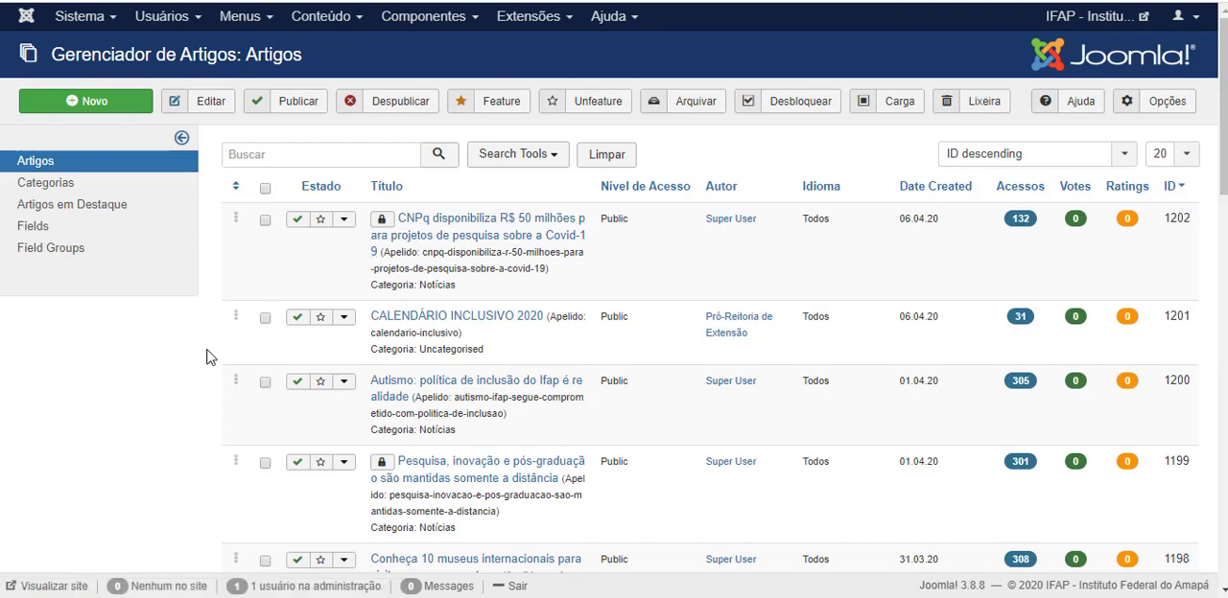
Look through the article list and search it for "DITI".
scroll(206, 356, "down", 12)
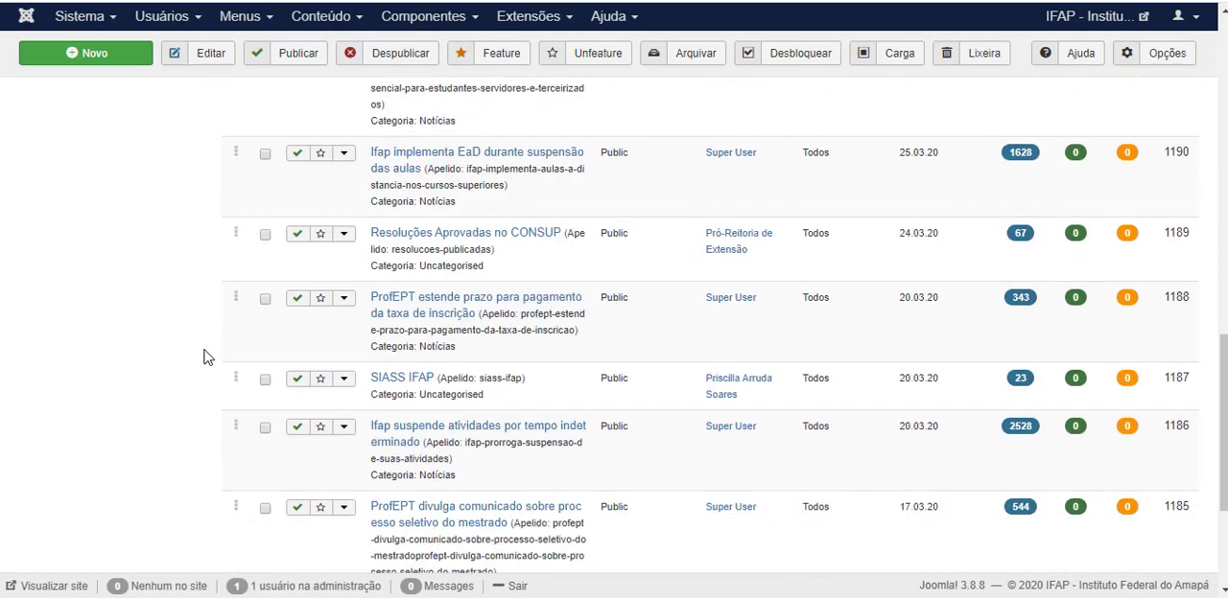
scroll(203, 357, "down", 5)
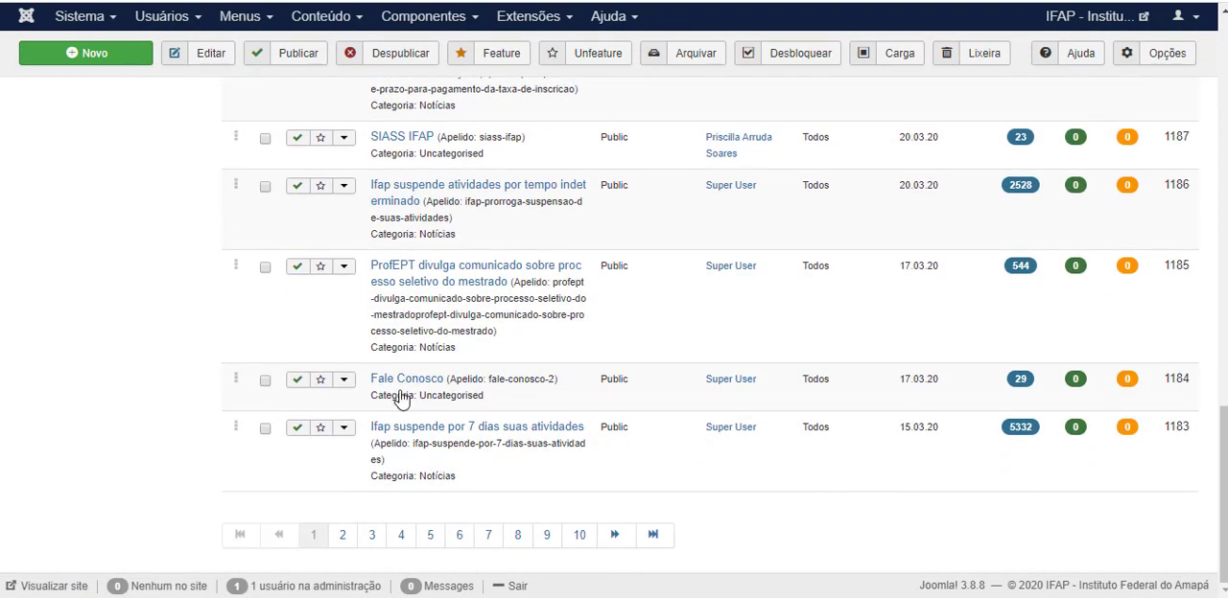
scroll(820, 504, "up", 10)
scroll(430, 434, "up", 8)
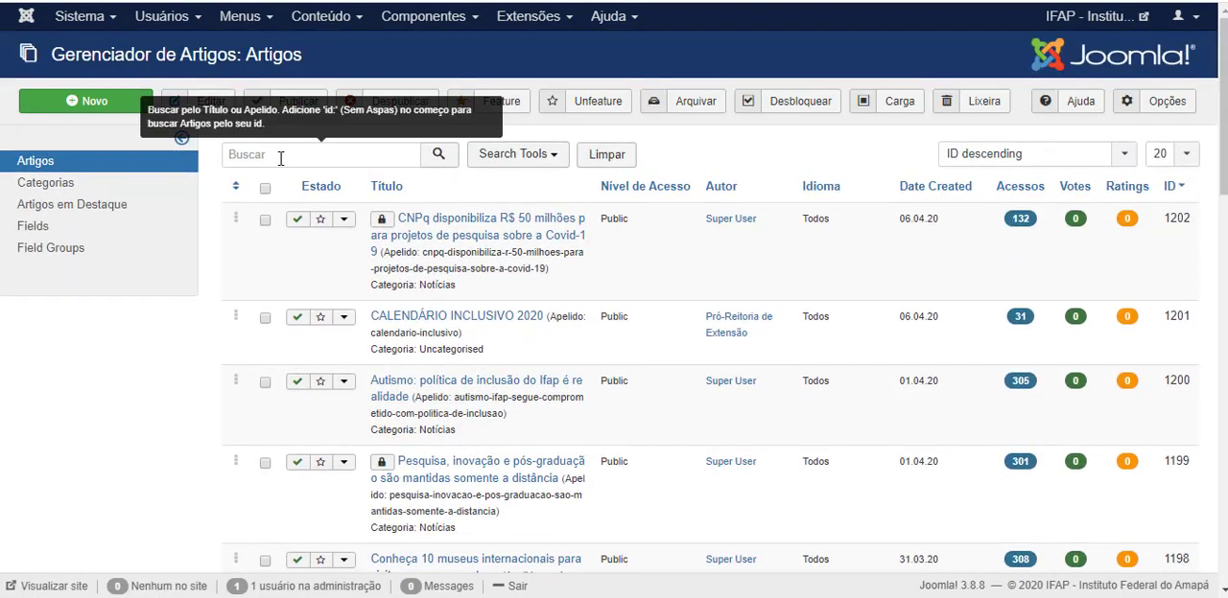
left_click(280, 156)
type("Tecnologi")
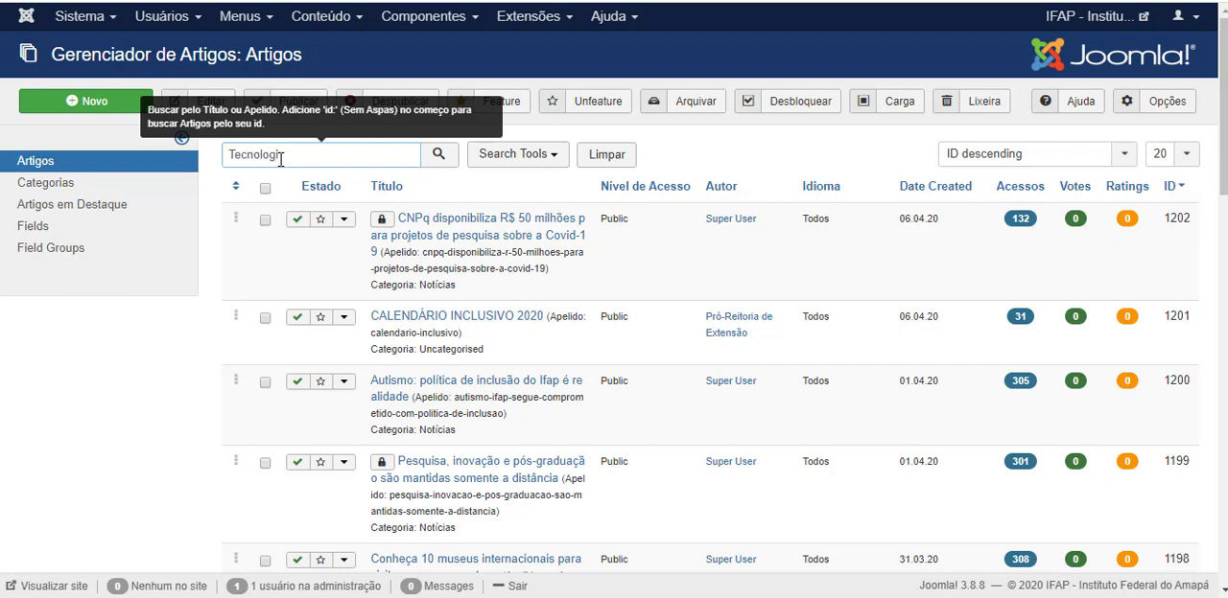
key("BackSpace")
key("BackSpace")
key("BackSpace")
key("BackSpace")
key("BackSpace")
key("BackSpace")
key("BackSpace")
key("BackSpace")
key("BackSpace")
type("DITI")
key("Return")
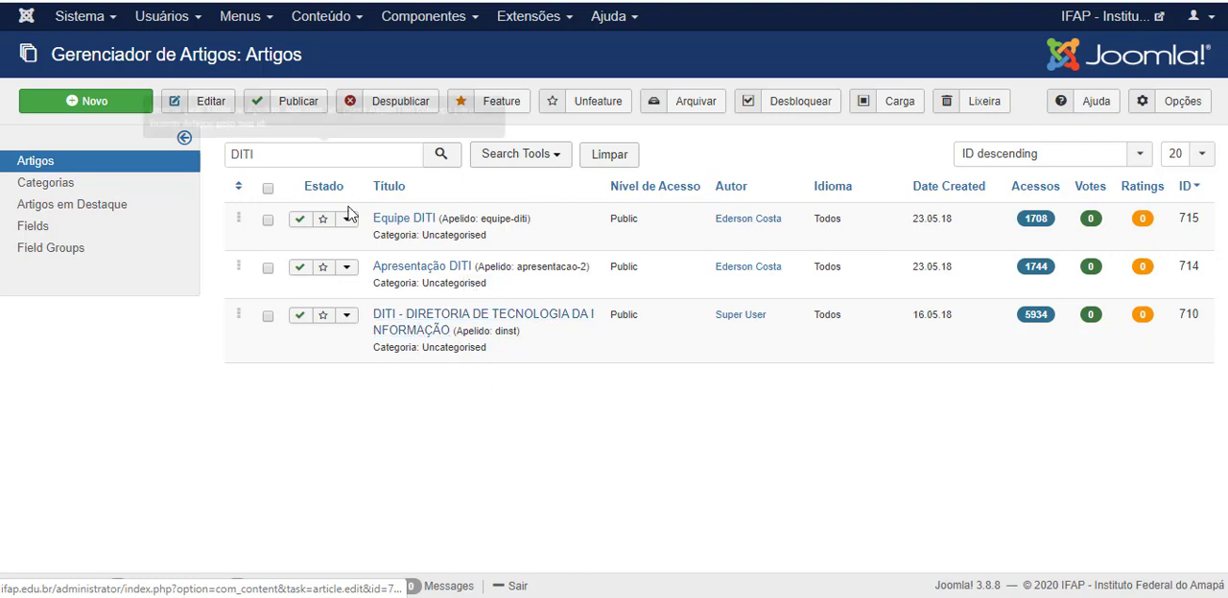
Clear the search term and list all articles again.
left_click_drag(300, 156, 219, 161)
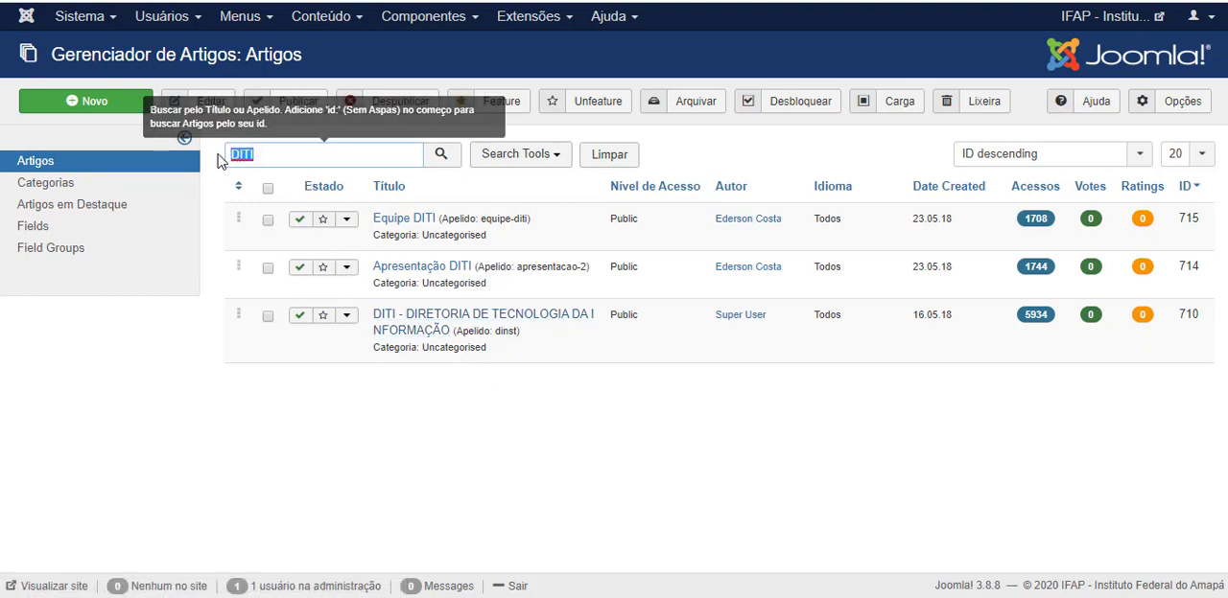
key("BackSpace")
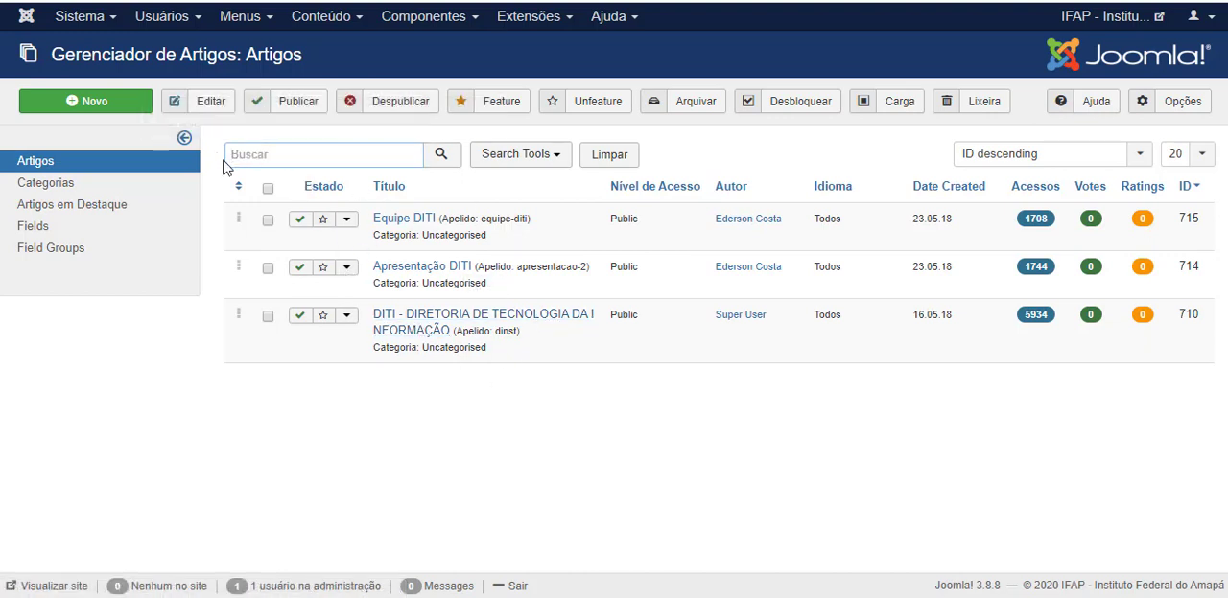
left_click(441, 156)
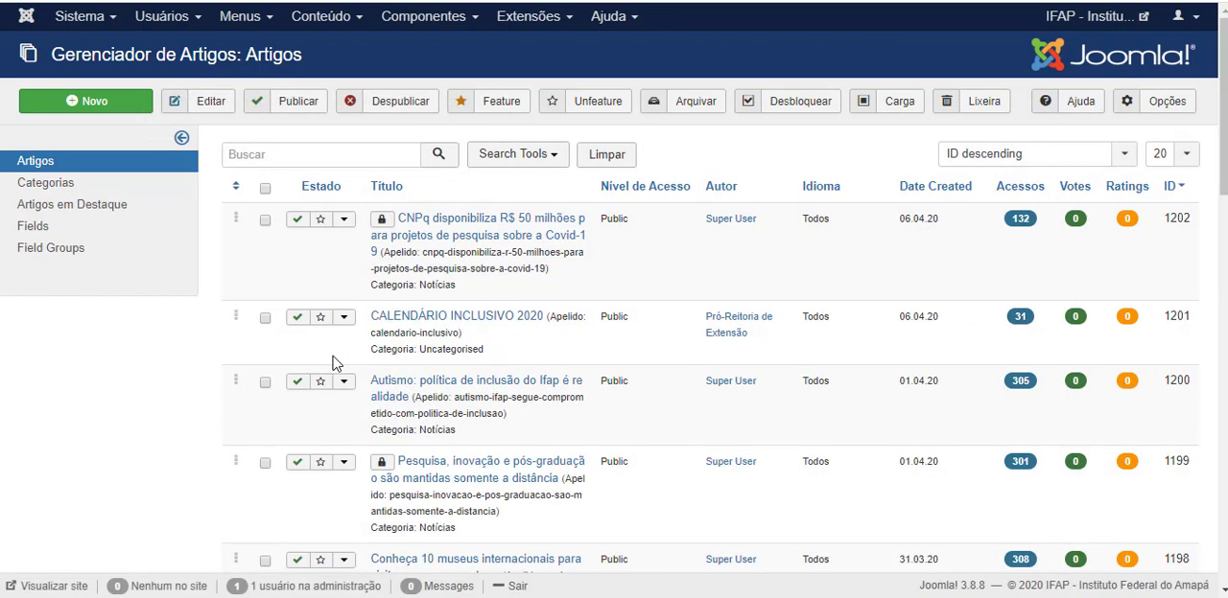
Select all articles on the current page of the list and check the marked entries.
left_click(265, 189)
scroll(259, 329, "down", 1)
scroll(276, 412, "down", 7)
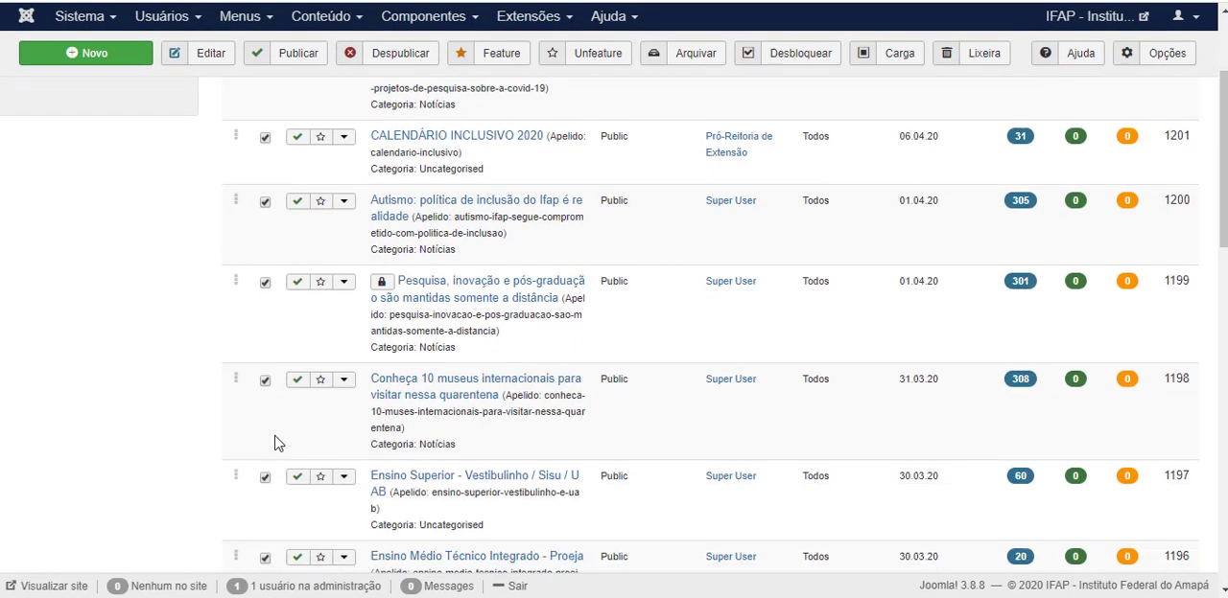
scroll(275, 393, "up", 6)
scroll(277, 397, "up", 2)
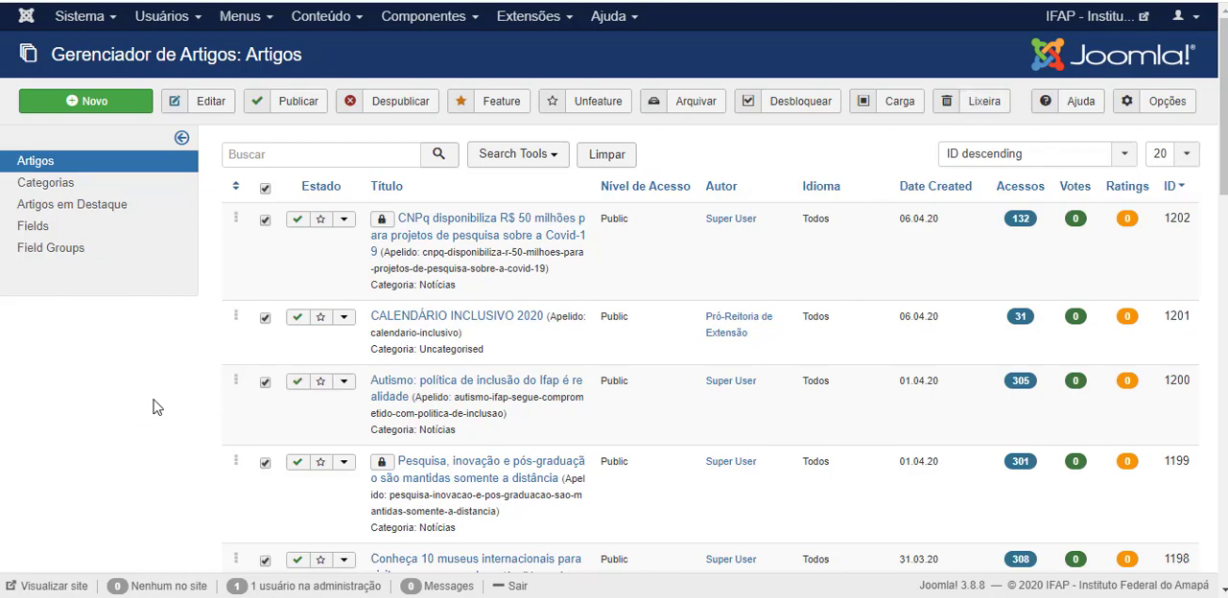
scroll(158, 407, "down", 5)
scroll(168, 406, "down", 4)
scroll(170, 405, "up", 10)
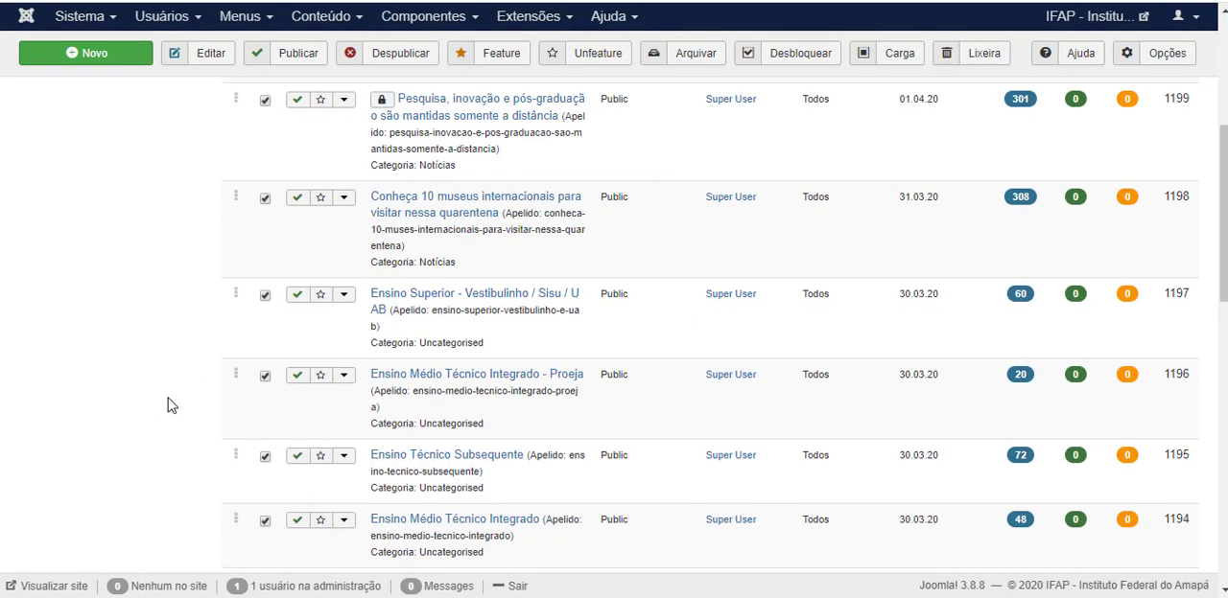